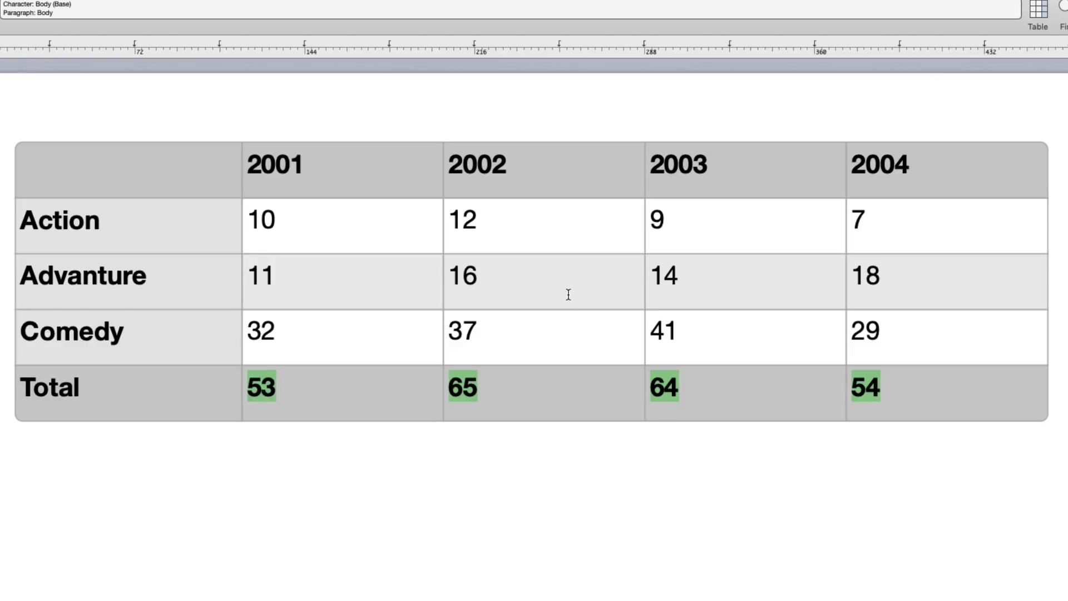
Apply the Light Sky table style to the table of film genres by year
left_click(568, 293)
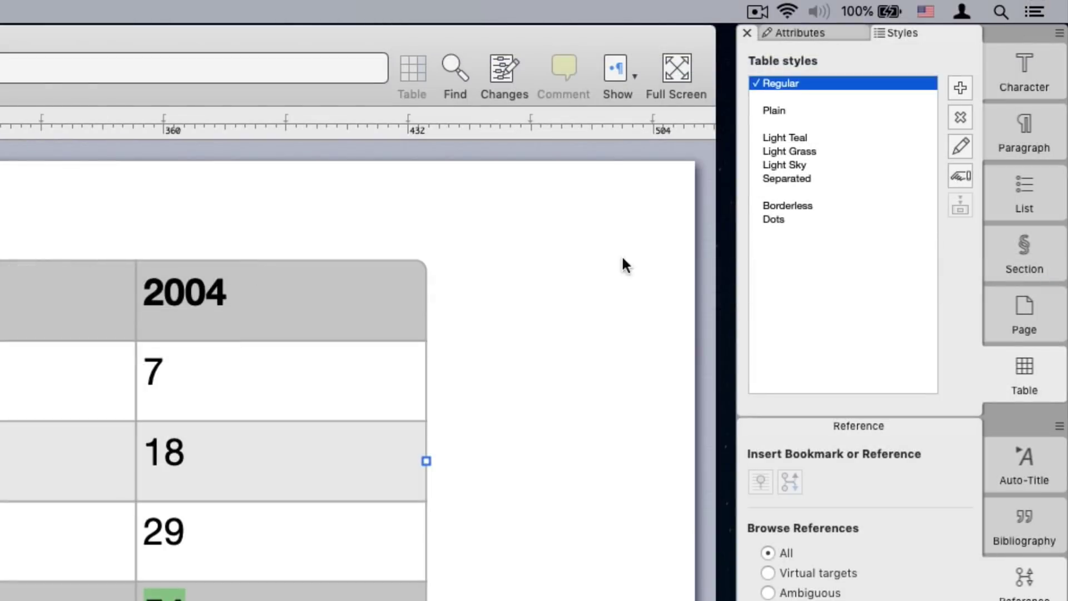
left_click(774, 166)
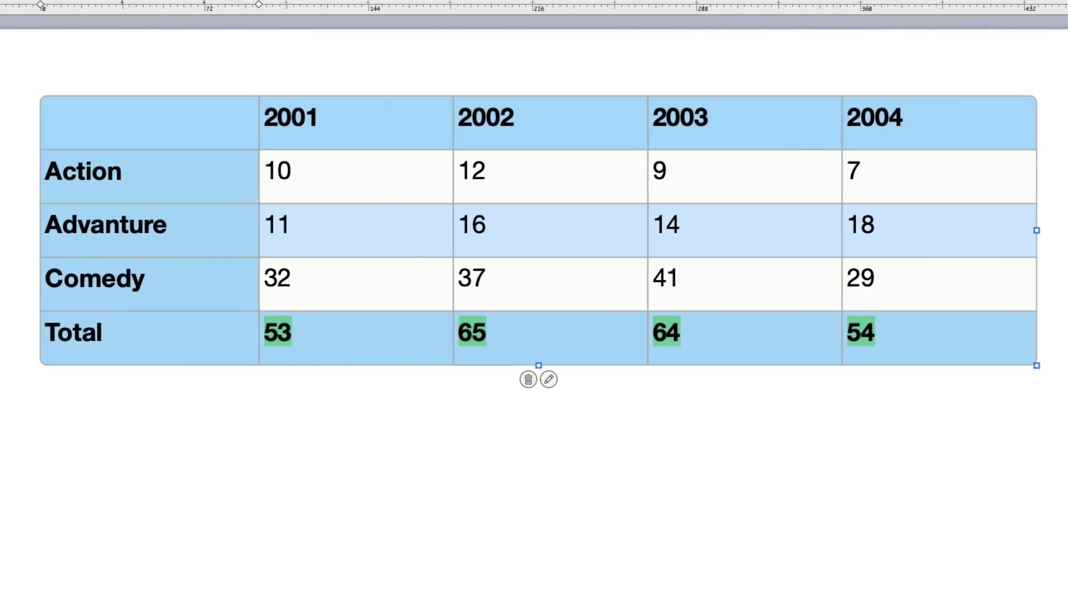
left_click(549, 379)
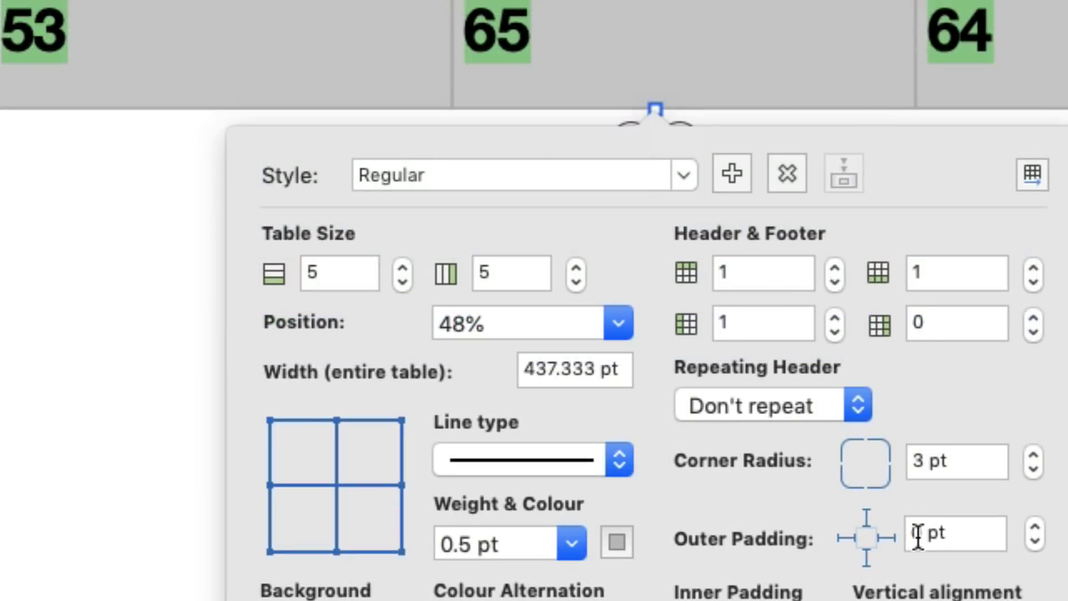
left_click(680, 163)
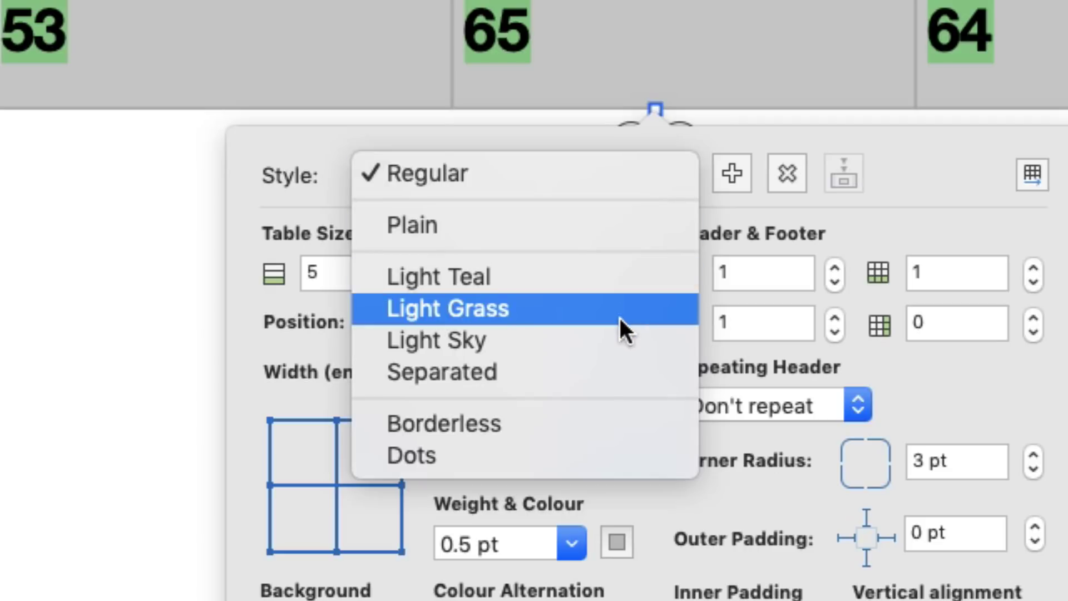
left_click(617, 338)
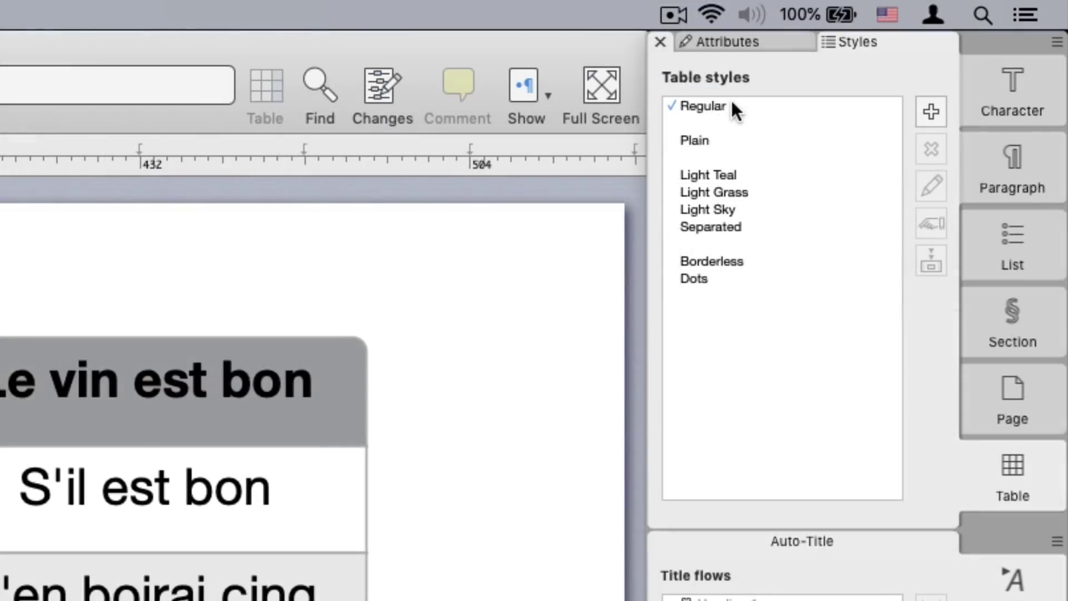
Edit the Regular table style so its header cells have a lighter grey background
left_click(732, 101)
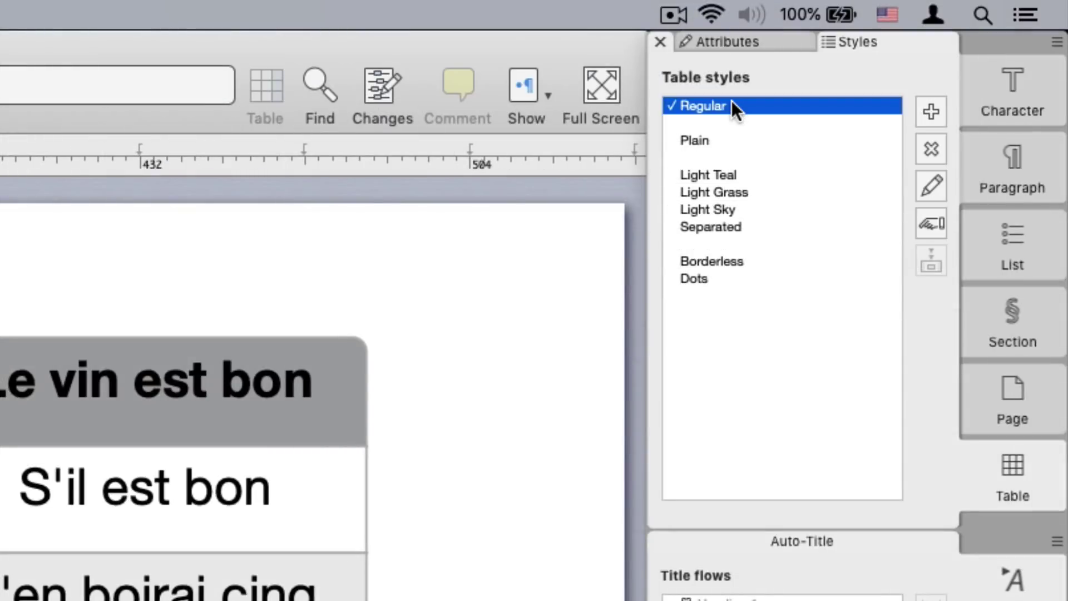
left_click(922, 185)
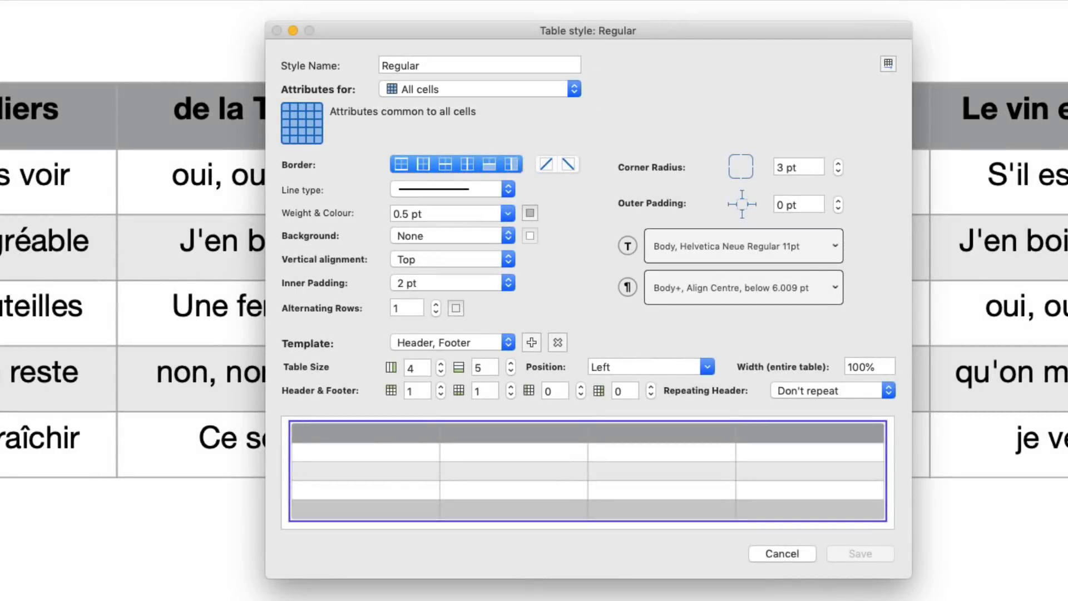
left_click(543, 86)
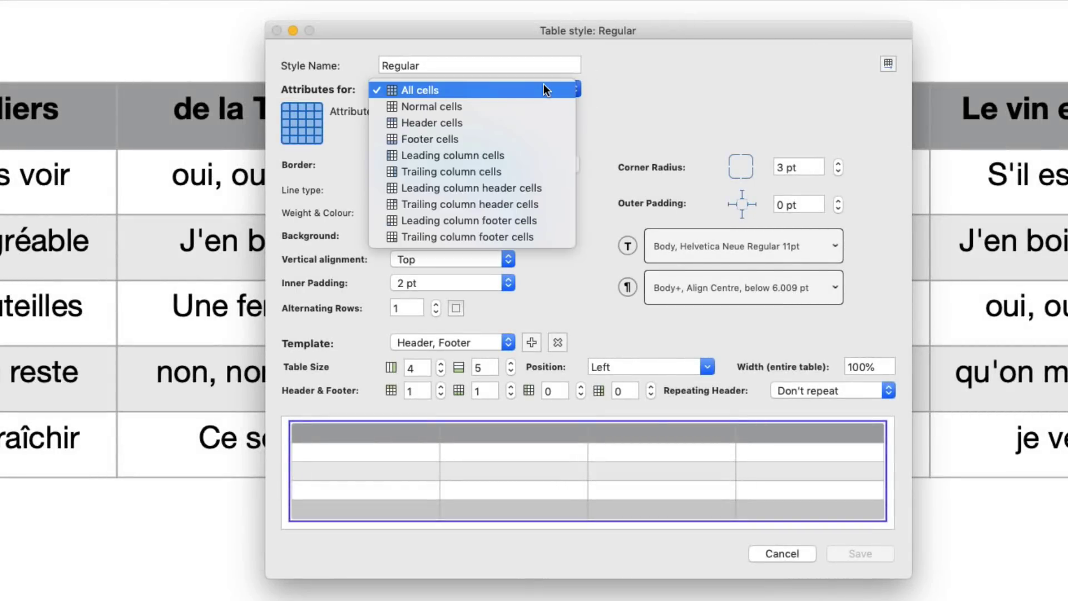
left_click(540, 122)
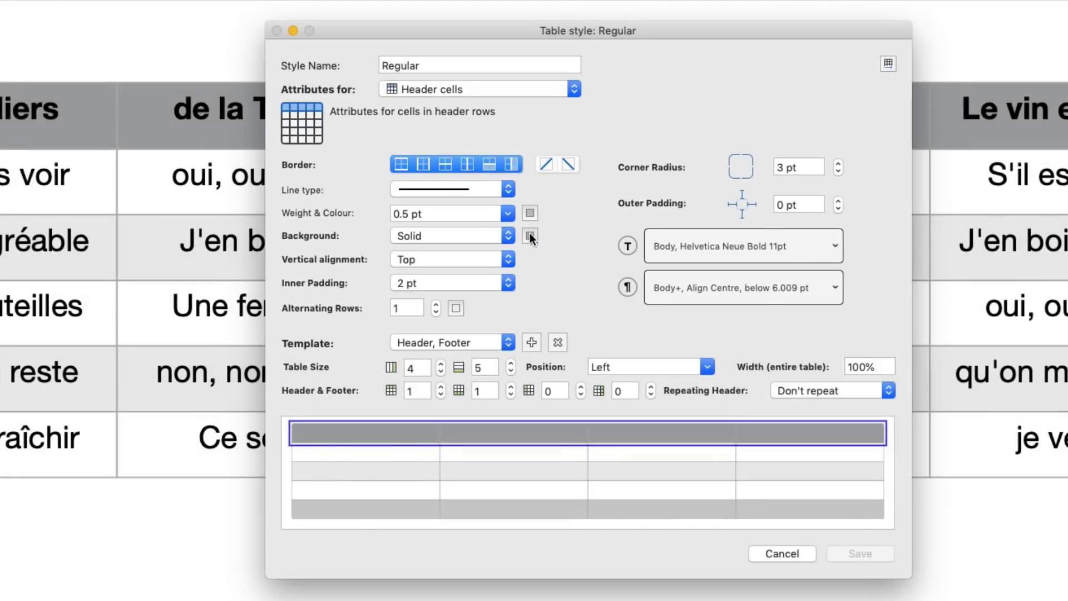
left_click(529, 236)
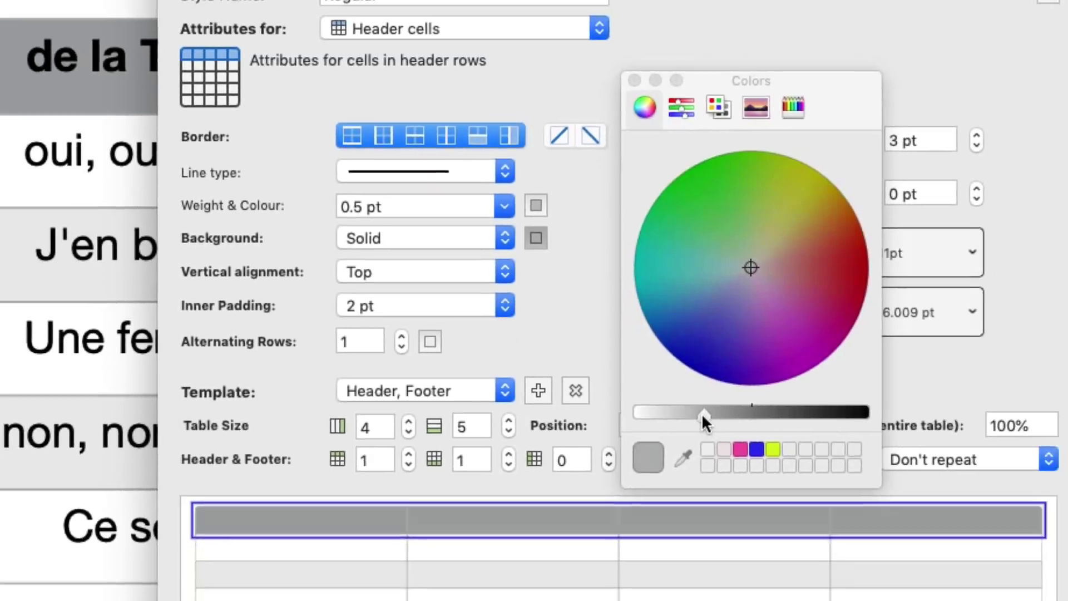
left_click_drag(767, 475, 623, 360)
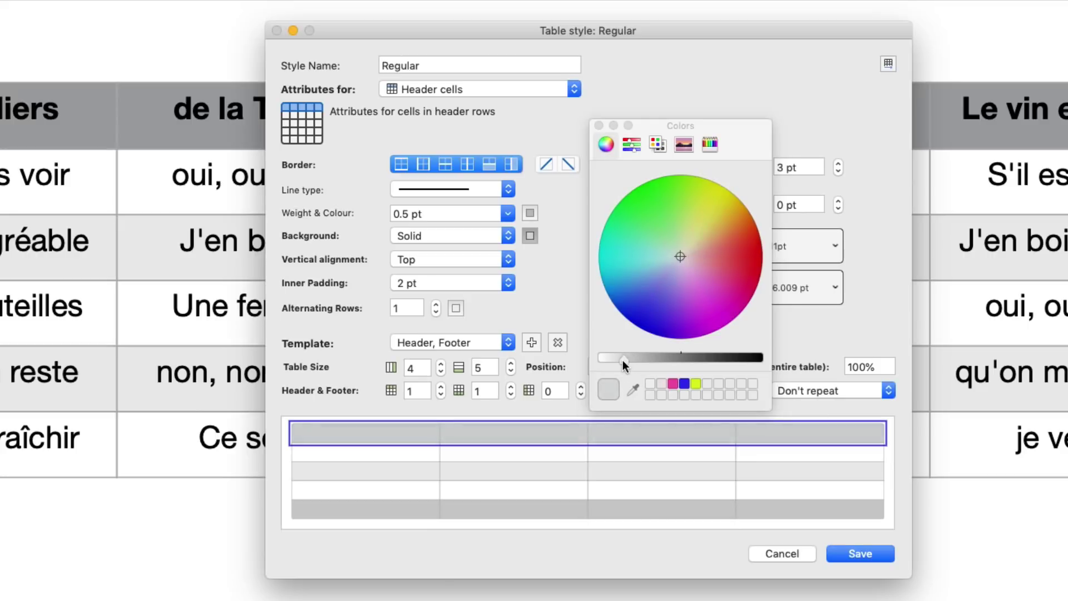
left_click(599, 126)
Set the header cells' font face to Bold Italic and save the Regular table style
left_click(743, 255)
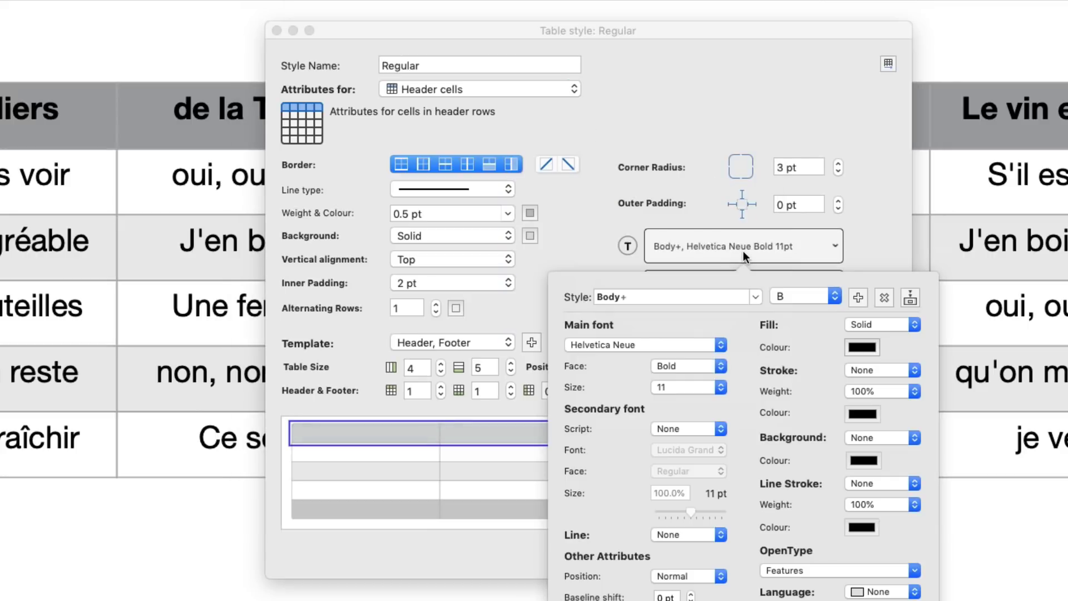
left_click(711, 365)
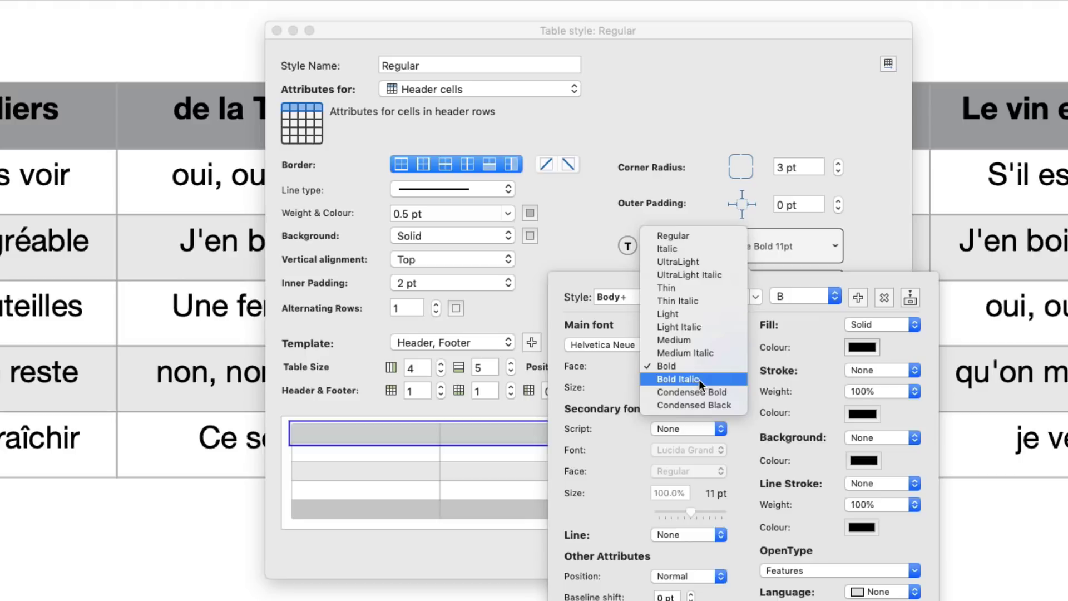
left_click(698, 380)
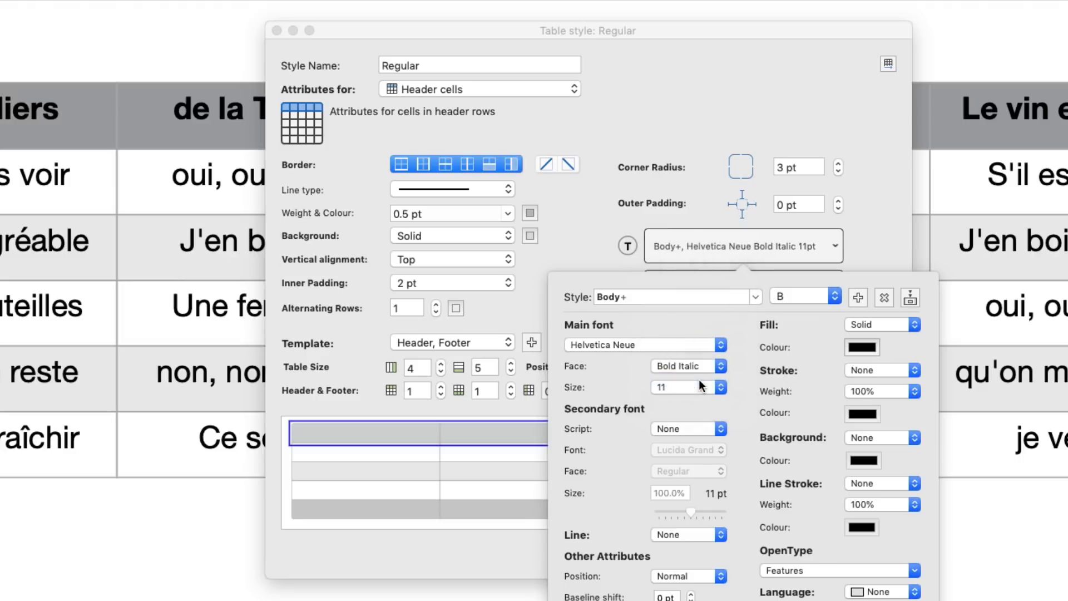
left_click(601, 255)
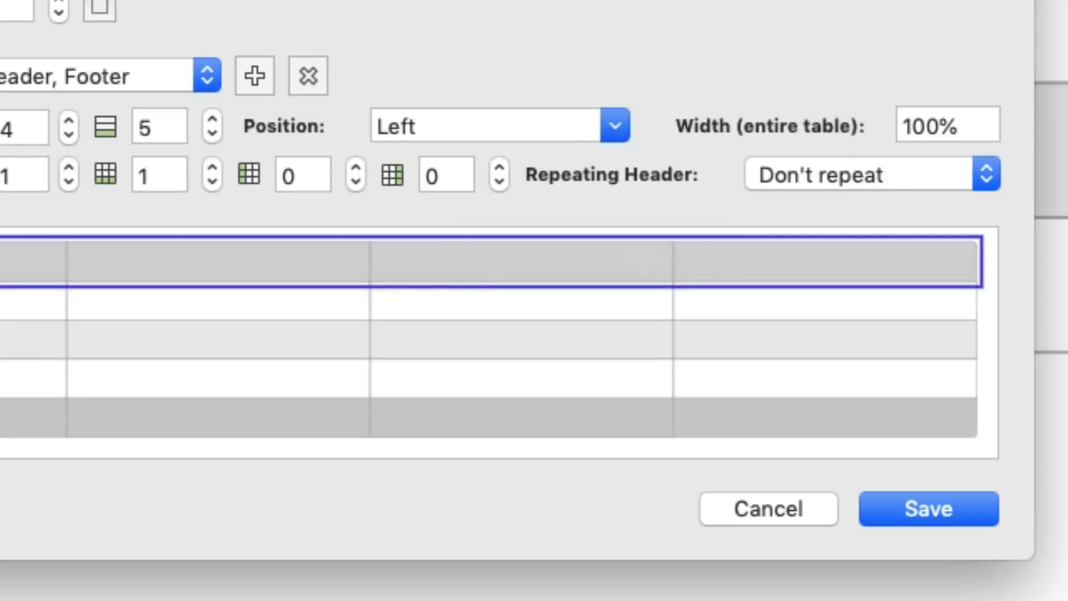
left_click(903, 502)
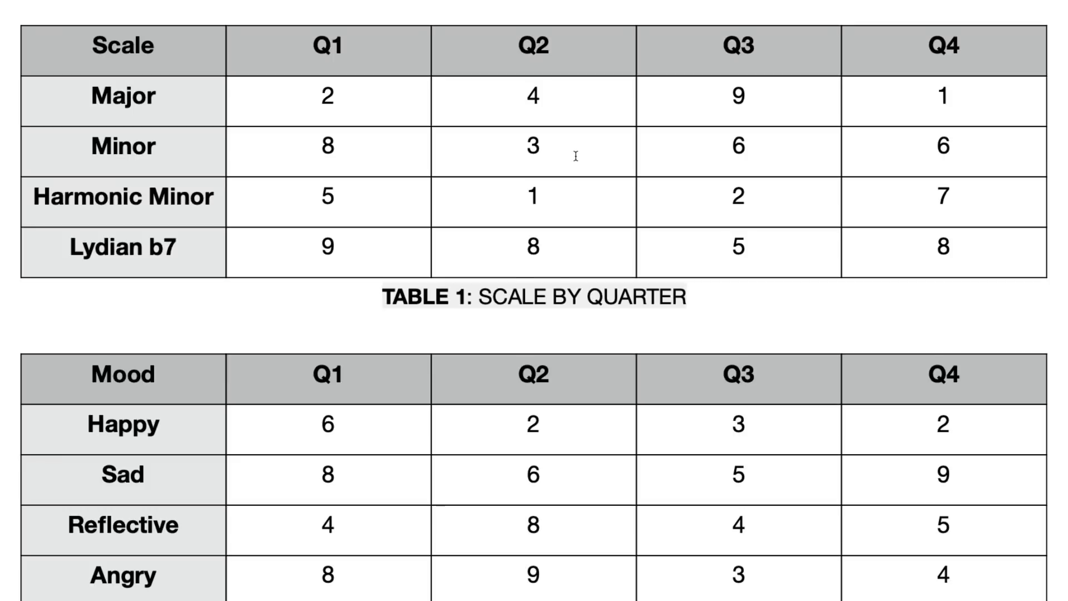
Set only the outer border of the Scale by Quarter table to a weight of 1 pt
left_click(576, 156)
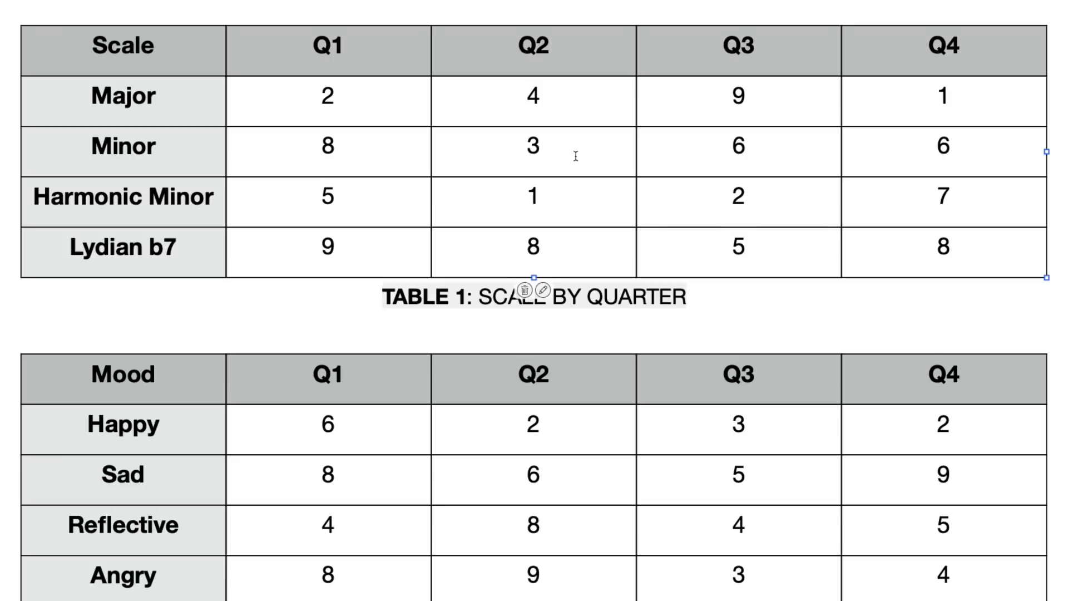
left_click(543, 290)
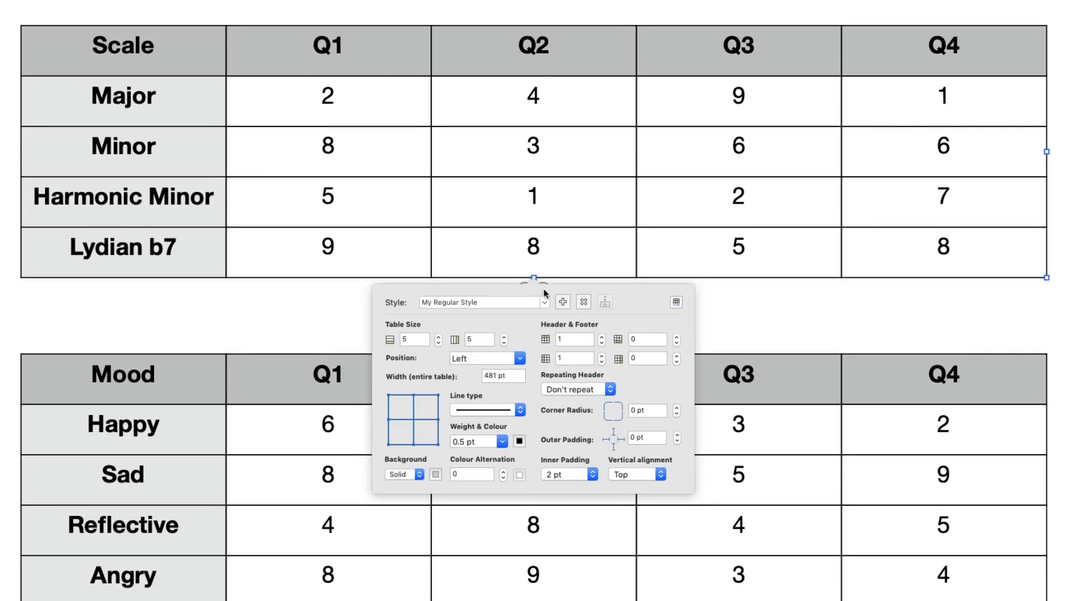
left_click(414, 402)
left_click(502, 441)
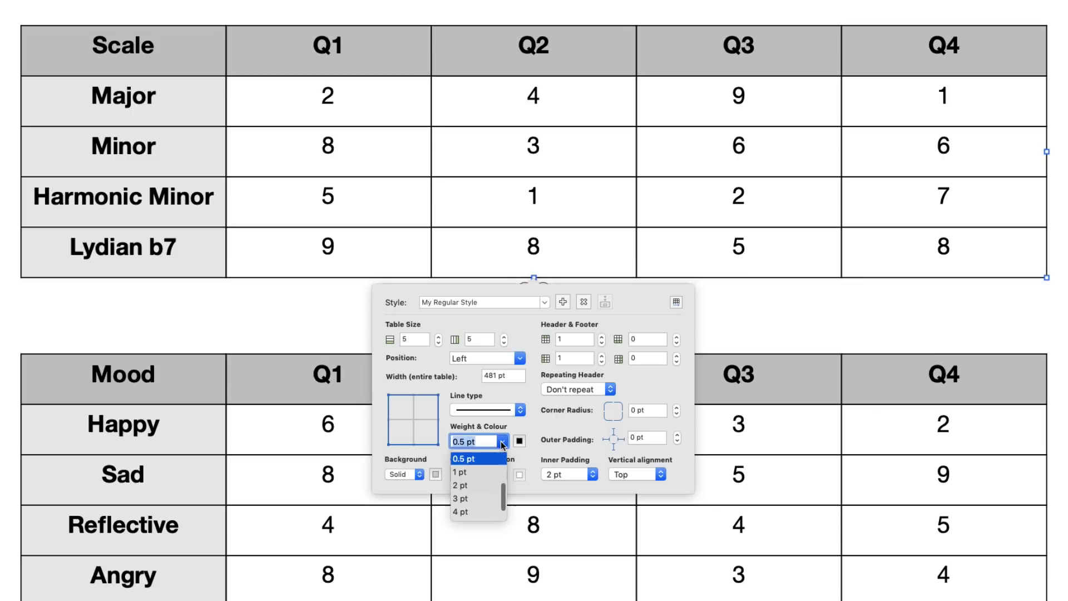
left_click(484, 473)
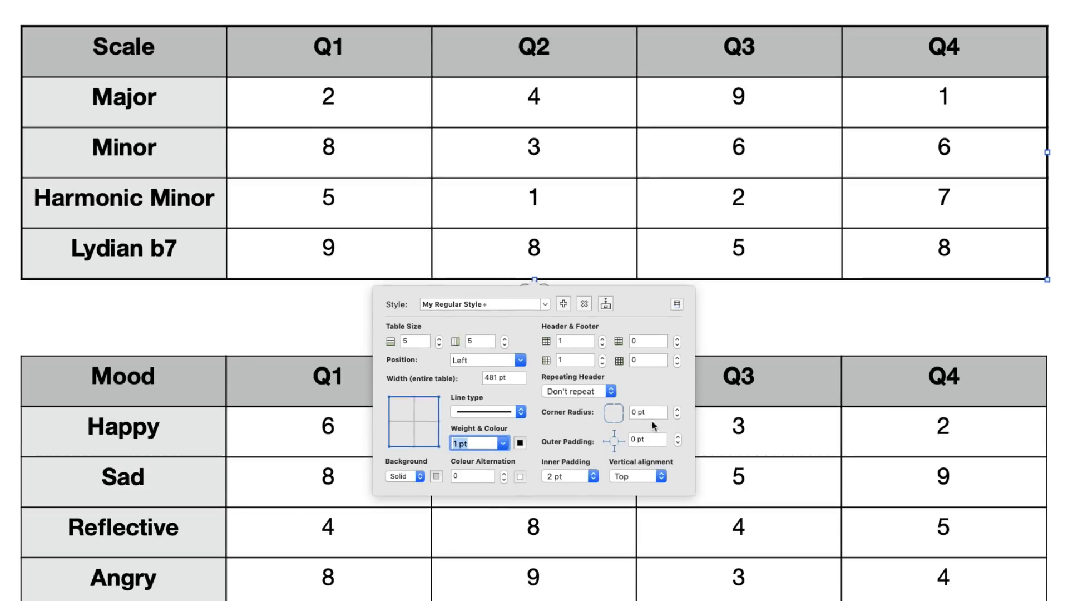
Round the corners of the Scale by Quarter table with a 4 pt radius
left_click(677, 410)
left_click(677, 410)
left_click(677, 410)
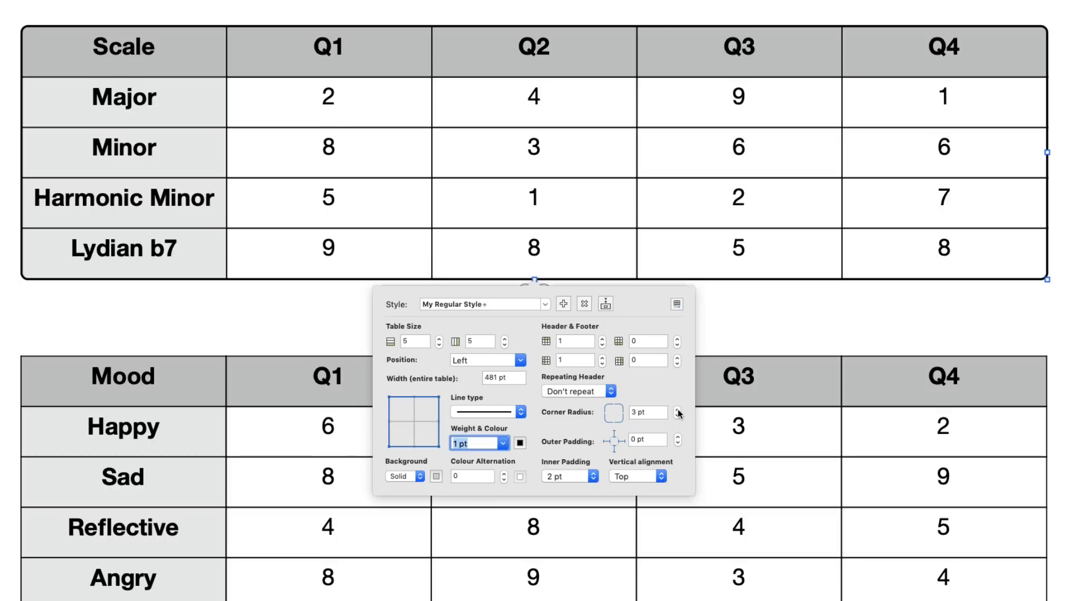
left_click(677, 410)
Set the table's colour alternation to 1 and update My Regular Style with the table's modified attributes
left_click(504, 472)
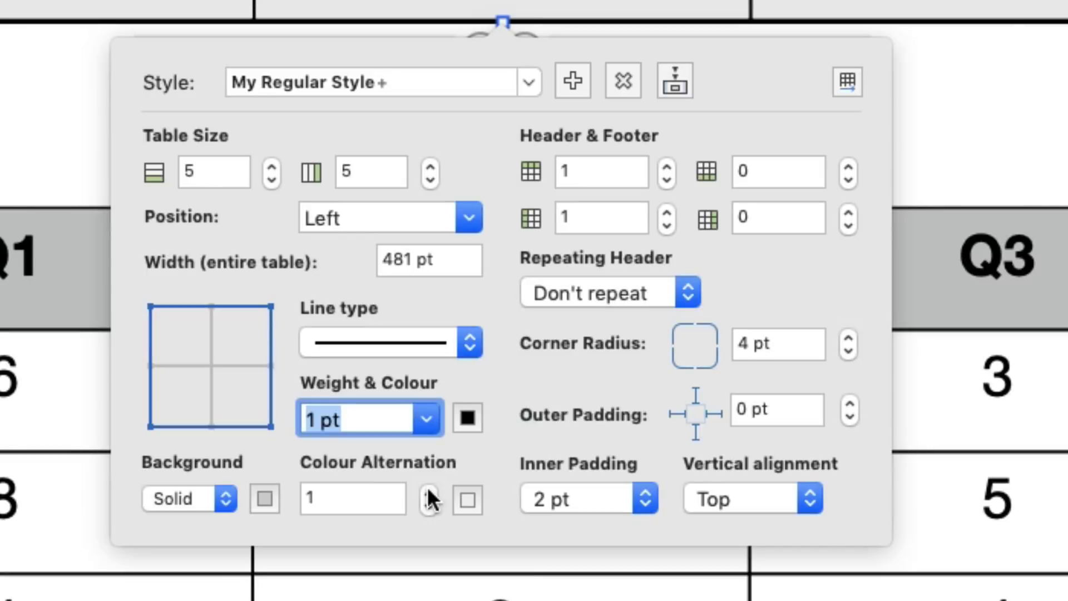
left_click(671, 81)
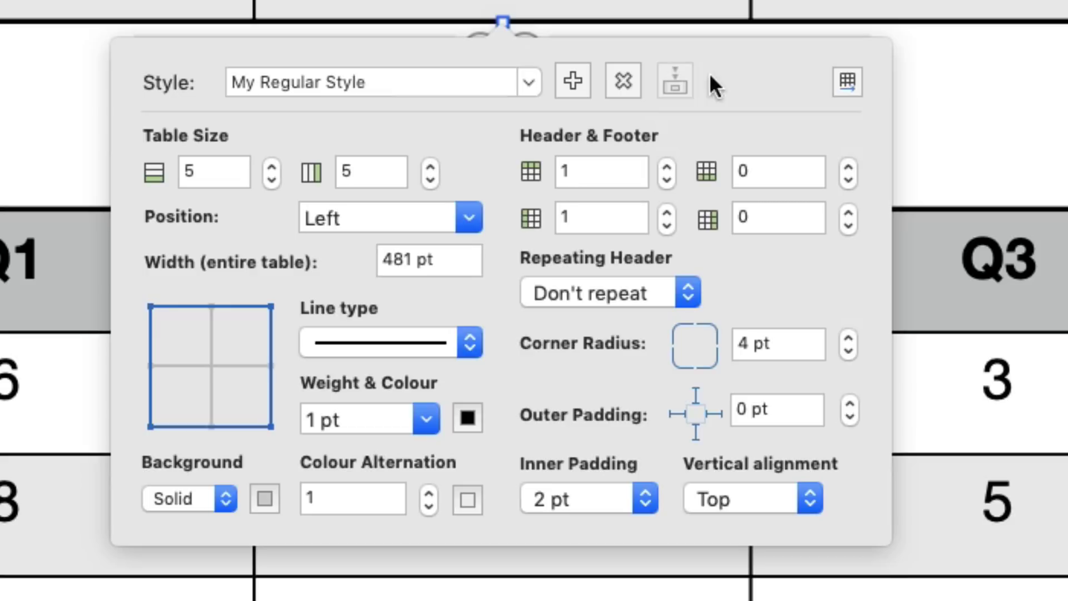
left_click(955, 60)
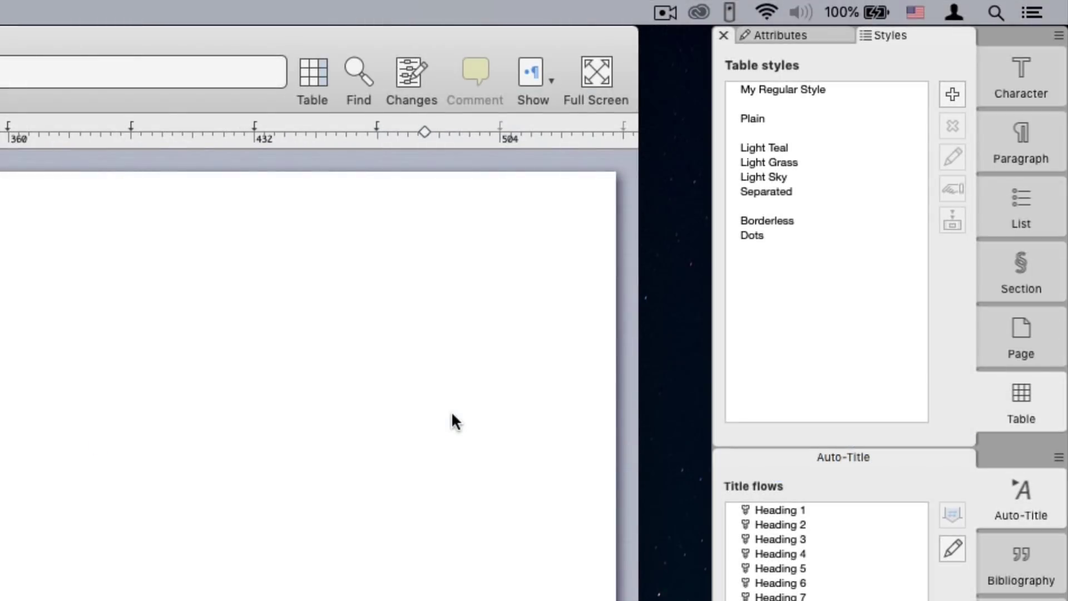
Add a template named Yearly to My Regular Style, with one header row and one leading header column
left_click(786, 90)
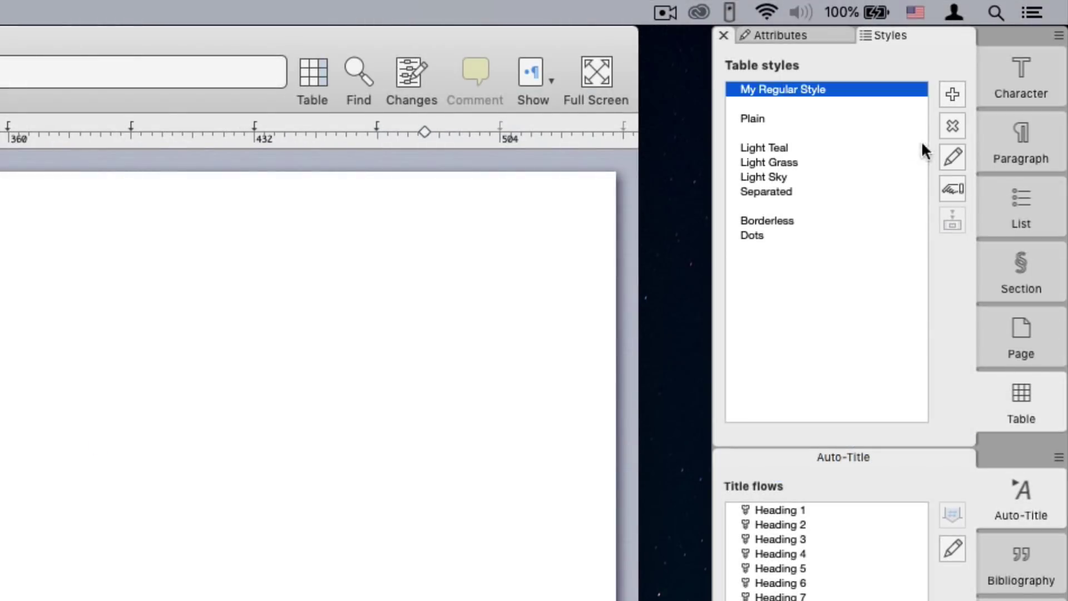
left_click(951, 155)
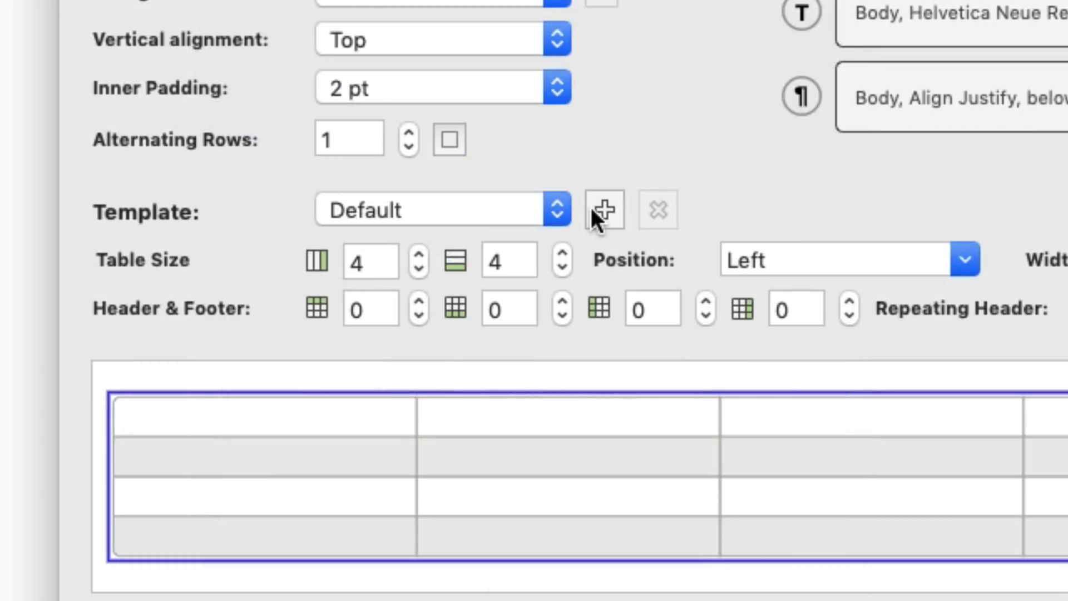
left_click(594, 211)
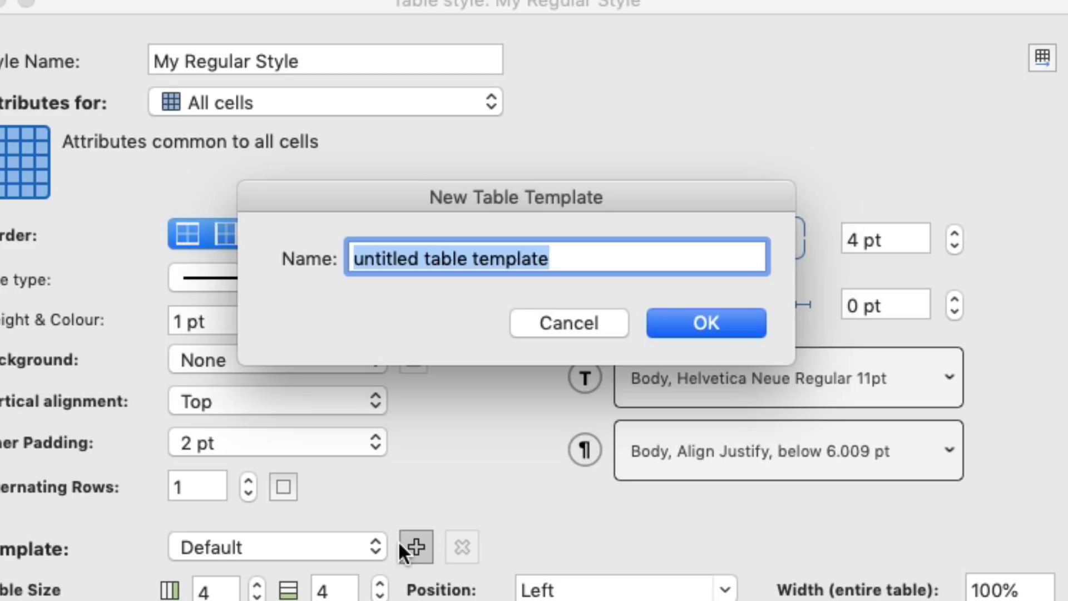
type("Yearly")
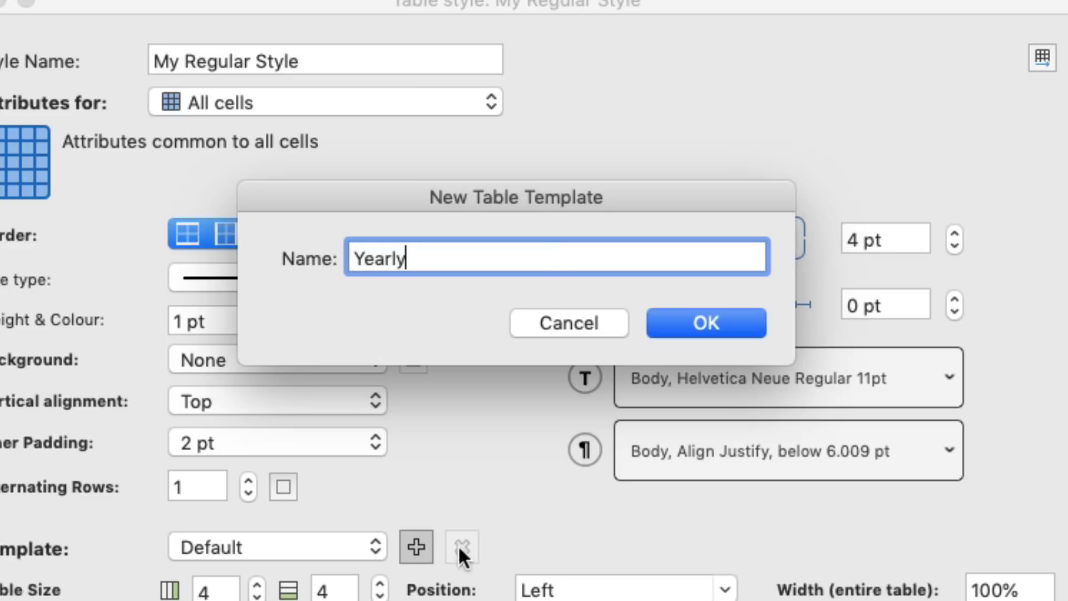
left_click(720, 313)
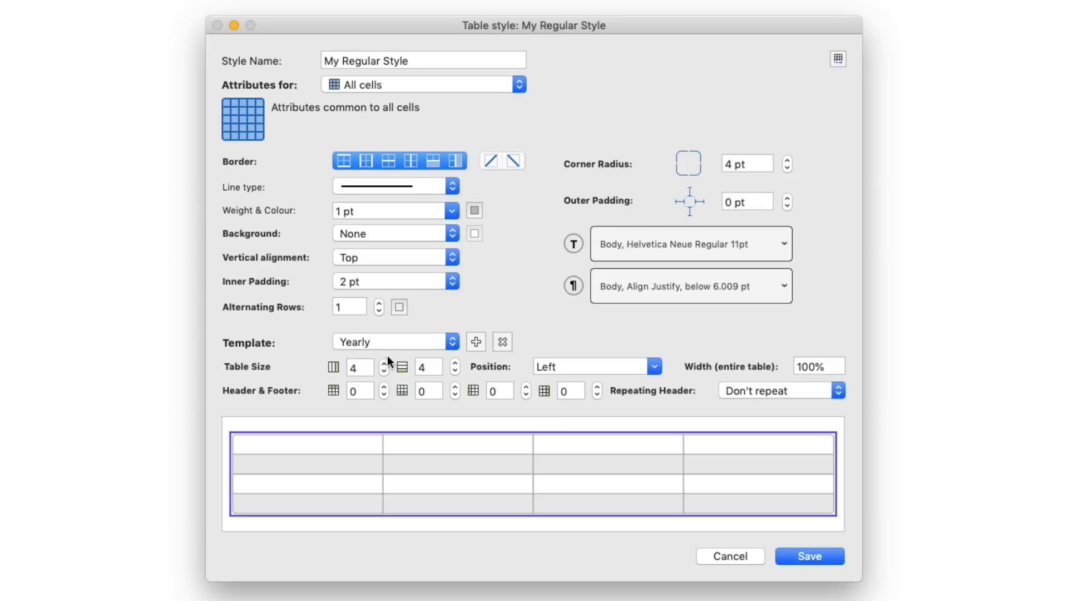
left_click(384, 387)
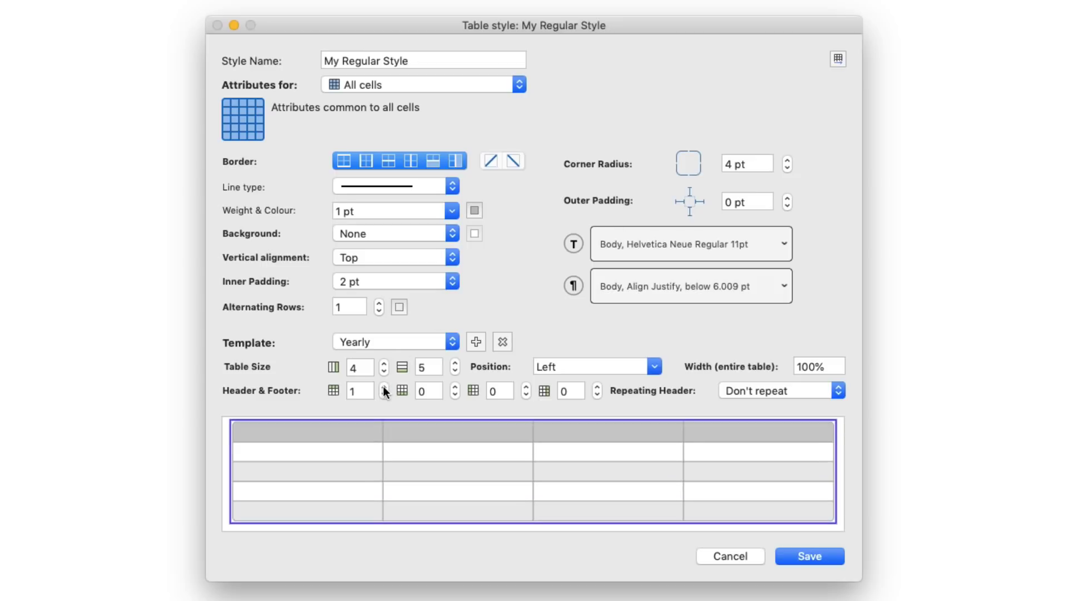
left_click(525, 387)
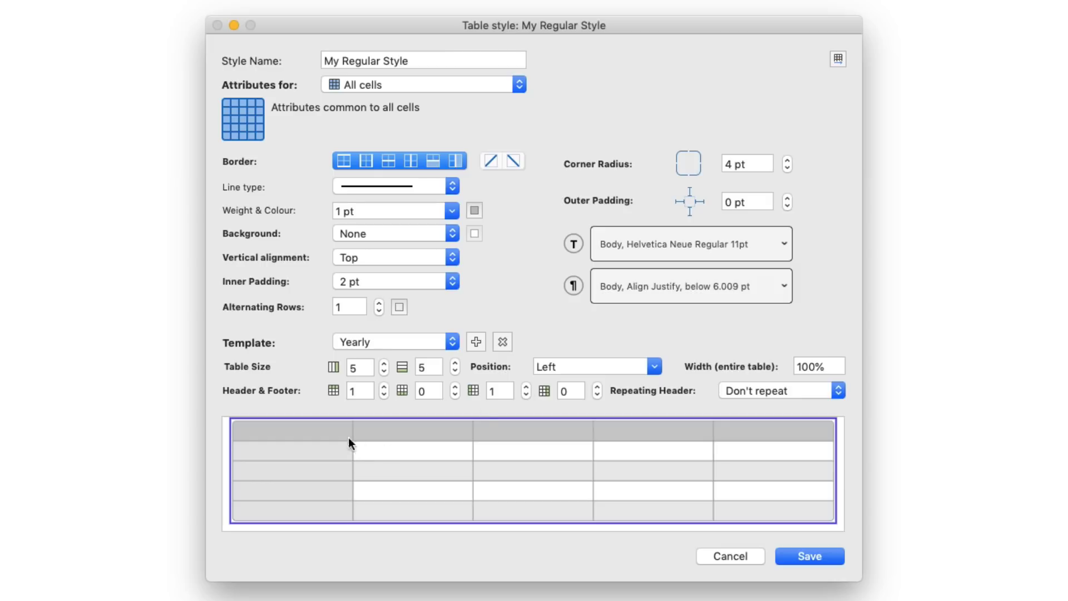
Fill the Yearly template's header row with Year, 1991, 1992, 1993 and 1994, and save the style
left_click(324, 437)
type("Year")
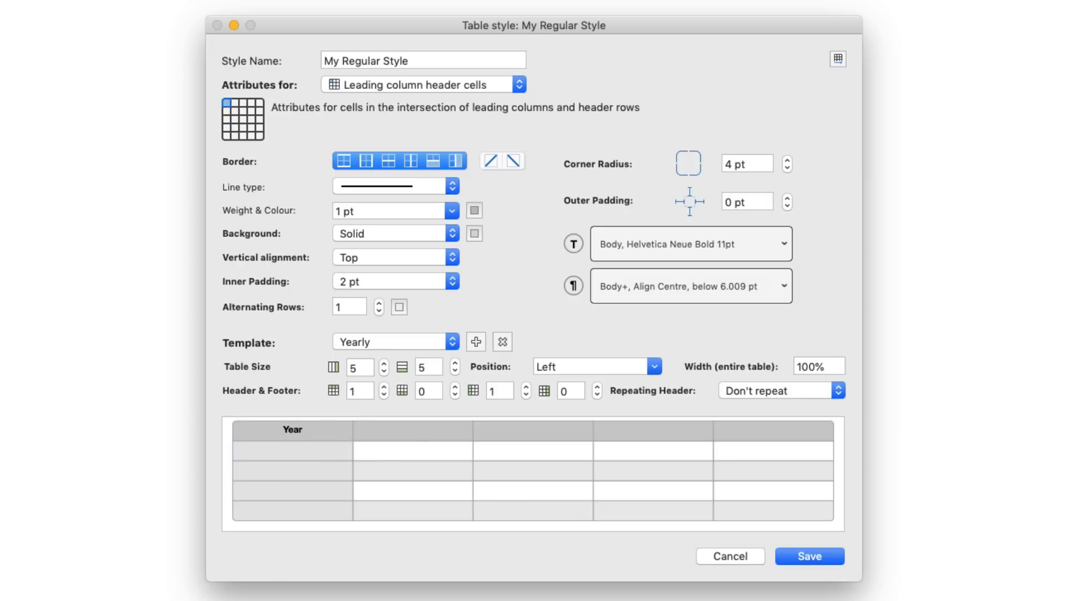
left_click(412, 430)
type("1991")
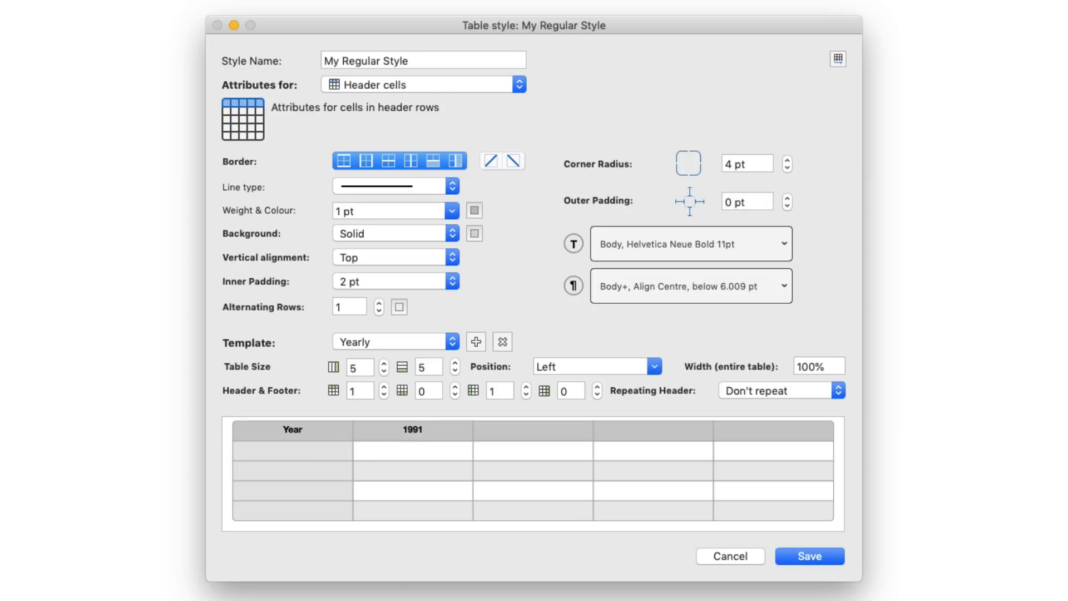
left_click(500, 430)
type("1992")
left_click(622, 432)
type("1993")
left_click(743, 427)
type("1994")
left_click(810, 556)
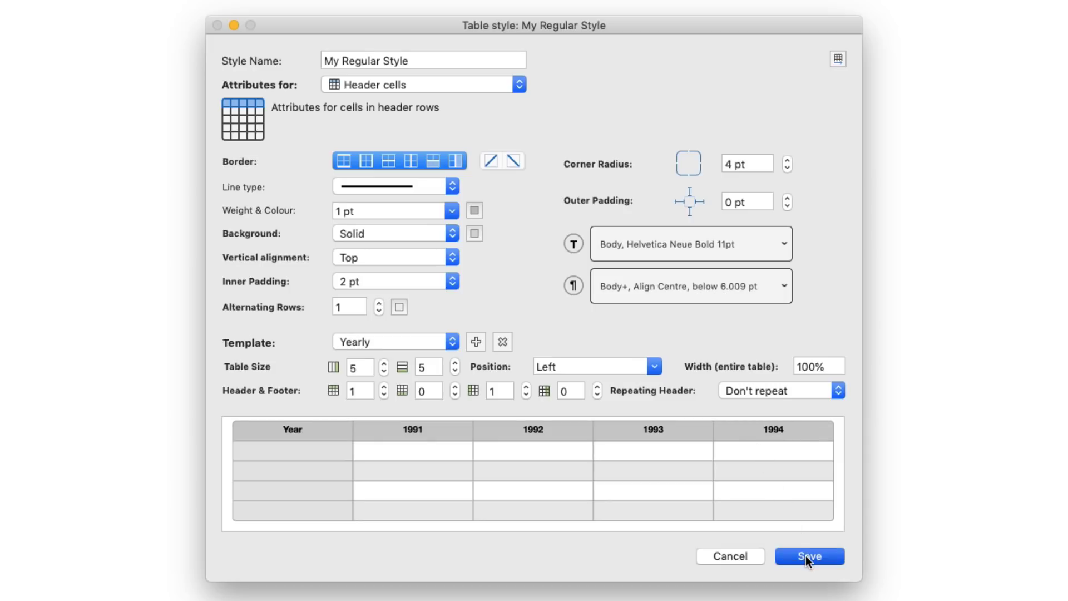
Insert a new table of 5 rows and 5 columns using the Yearly template of My Regular Style
left_click(625, 91)
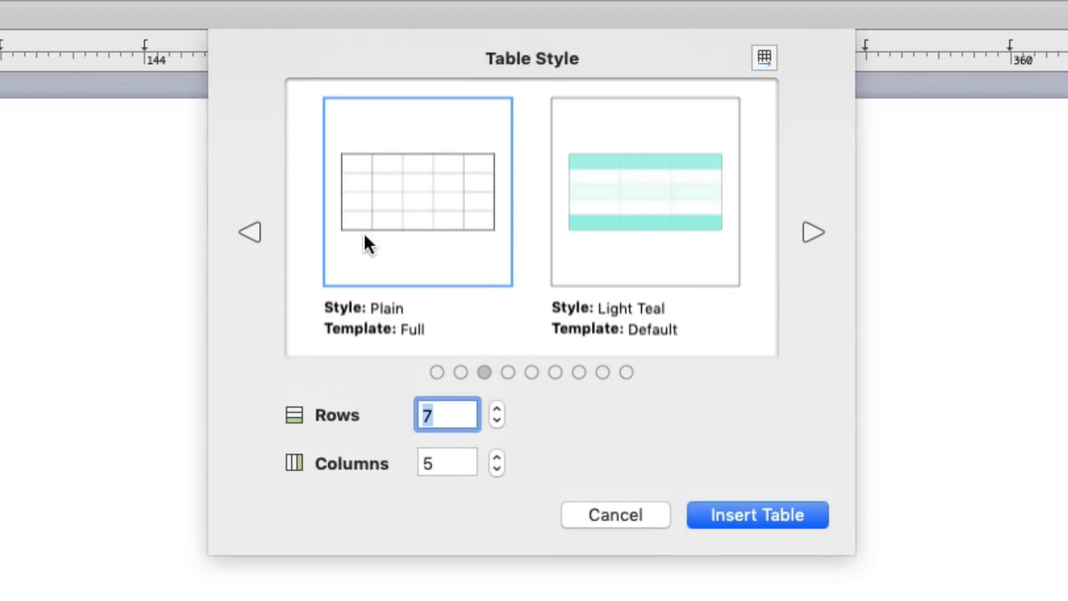
left_click(251, 233)
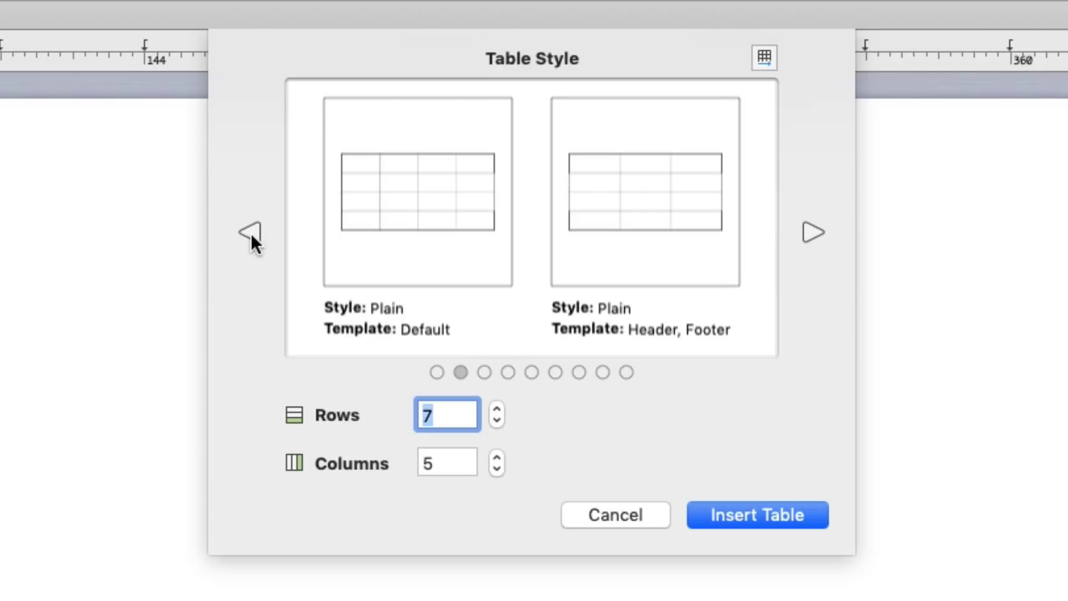
left_click(252, 233)
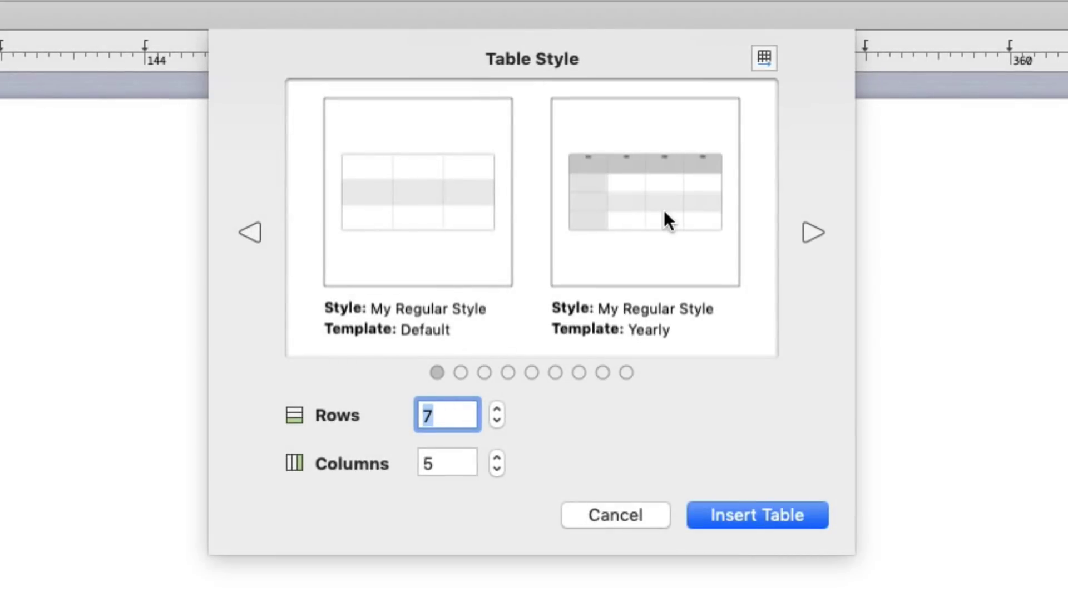
left_click(664, 212)
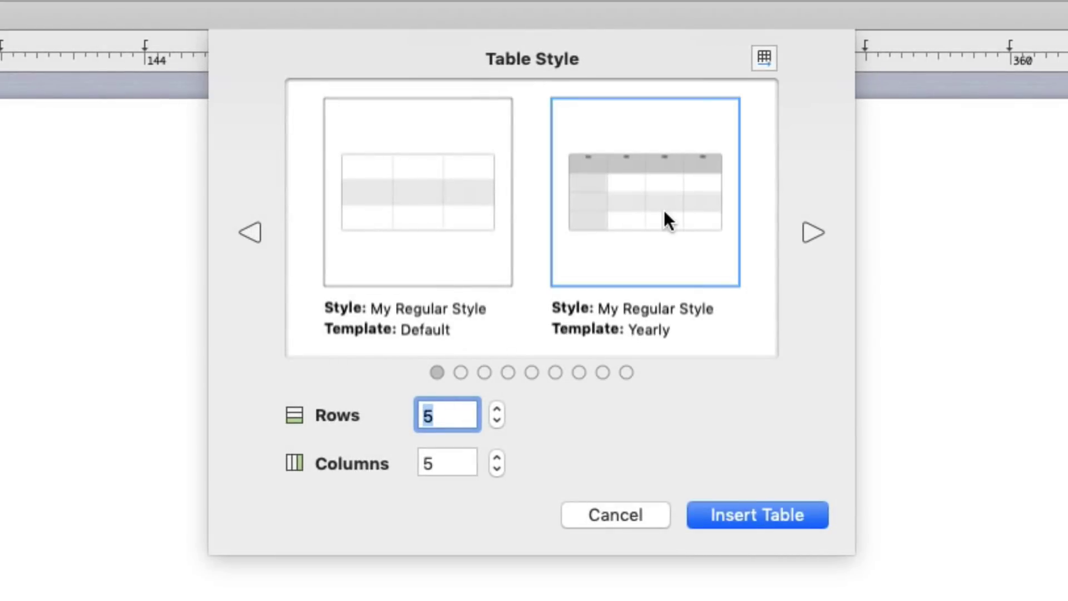
left_click(766, 513)
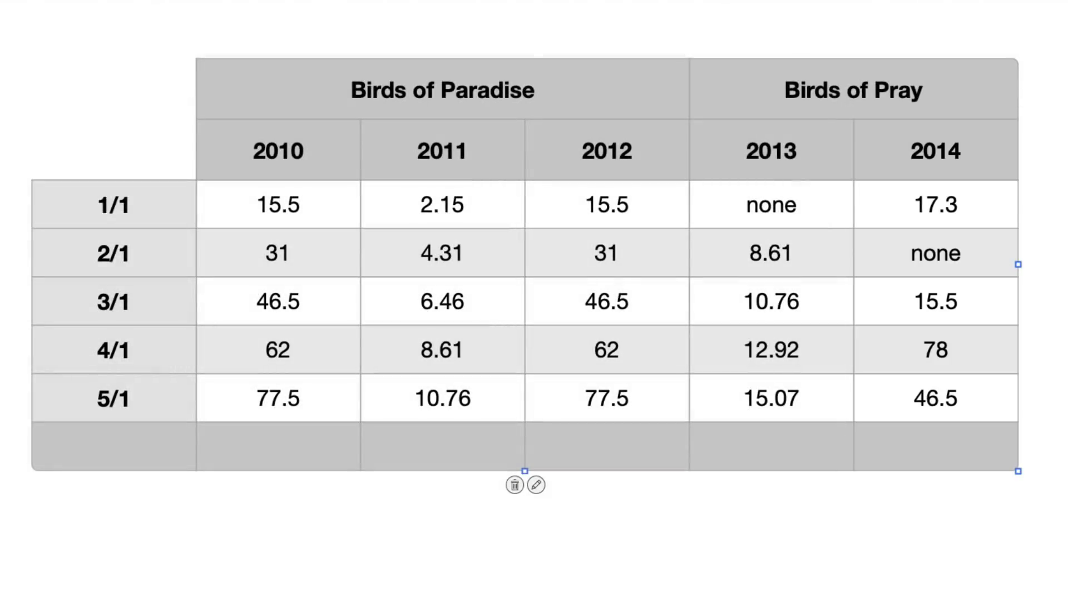
Insert a Sum of Column formula in the footer cell of the 2014 column in the birds table
left_click(957, 453)
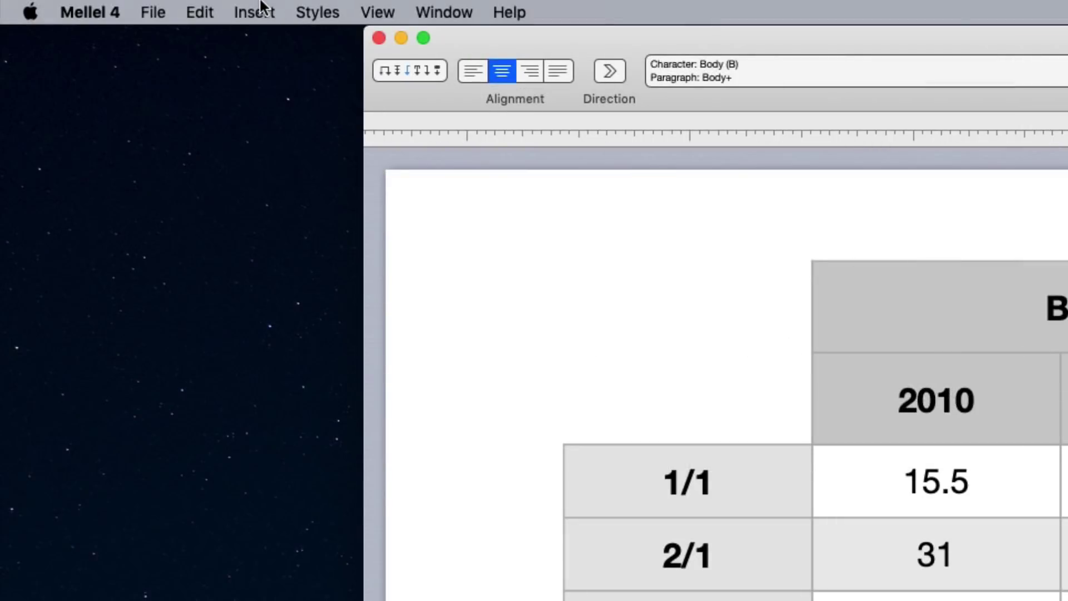
left_click(262, 9)
mouse_move(310, 124)
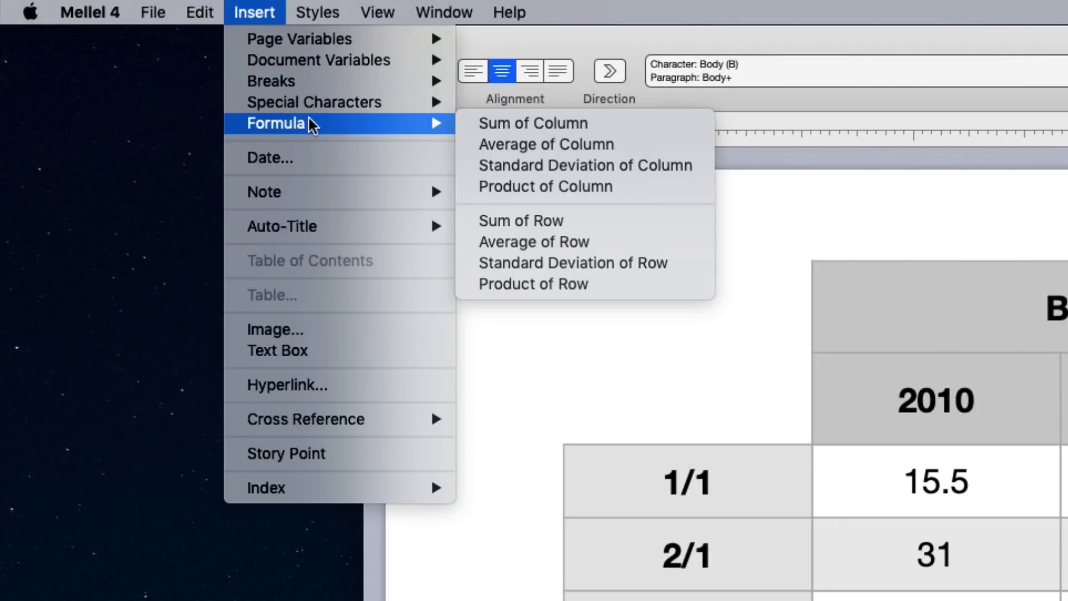
left_click(488, 125)
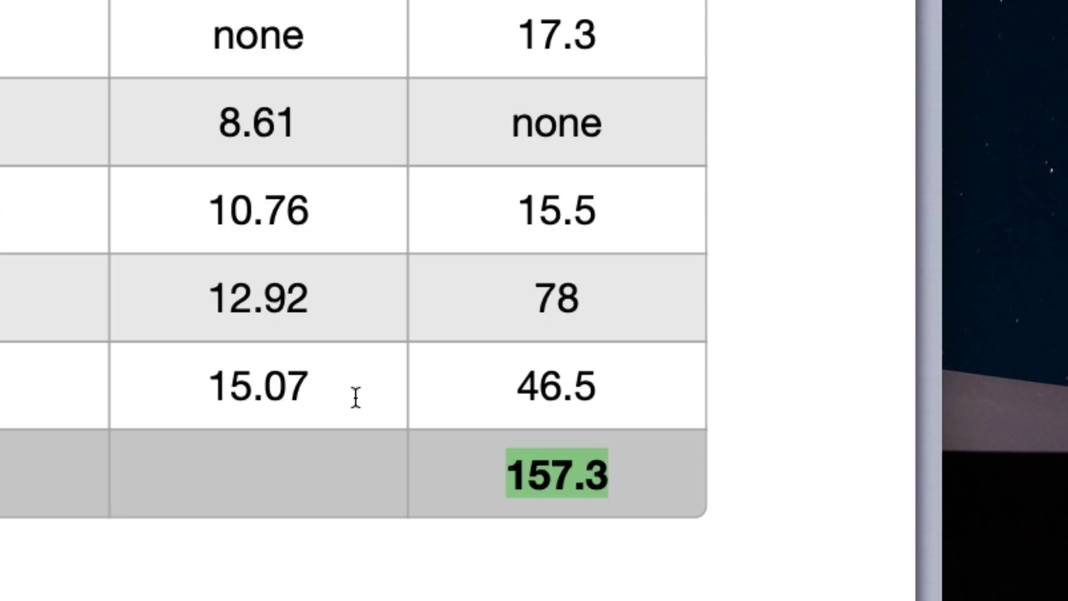
Change the 2014 value in row 5/1 to 89, and add a row below it with 23 in the 2014 column
left_click_drag(594, 382, 519, 379)
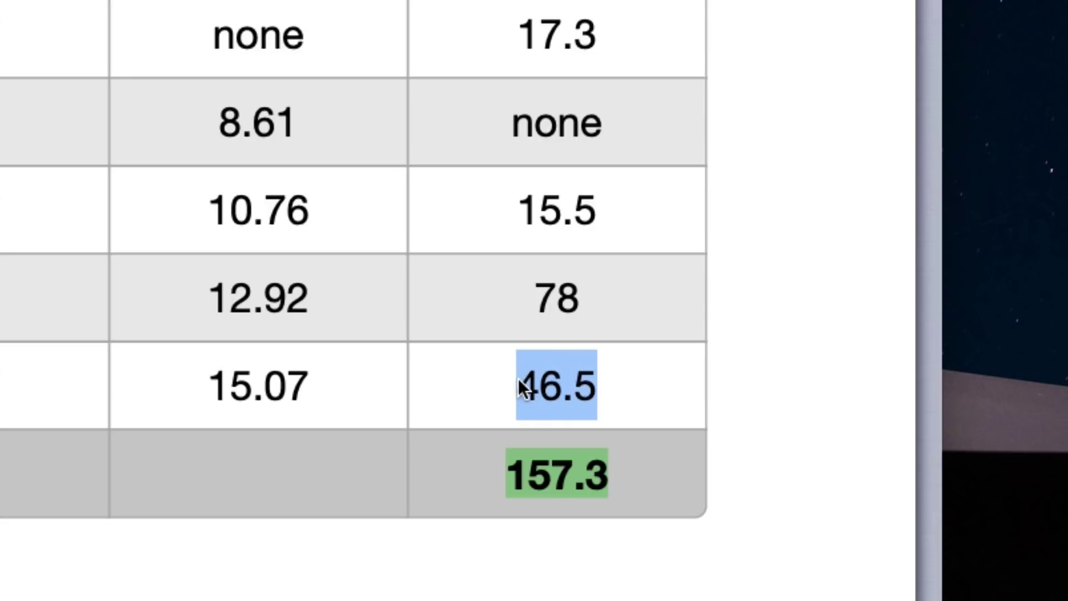
type("89")
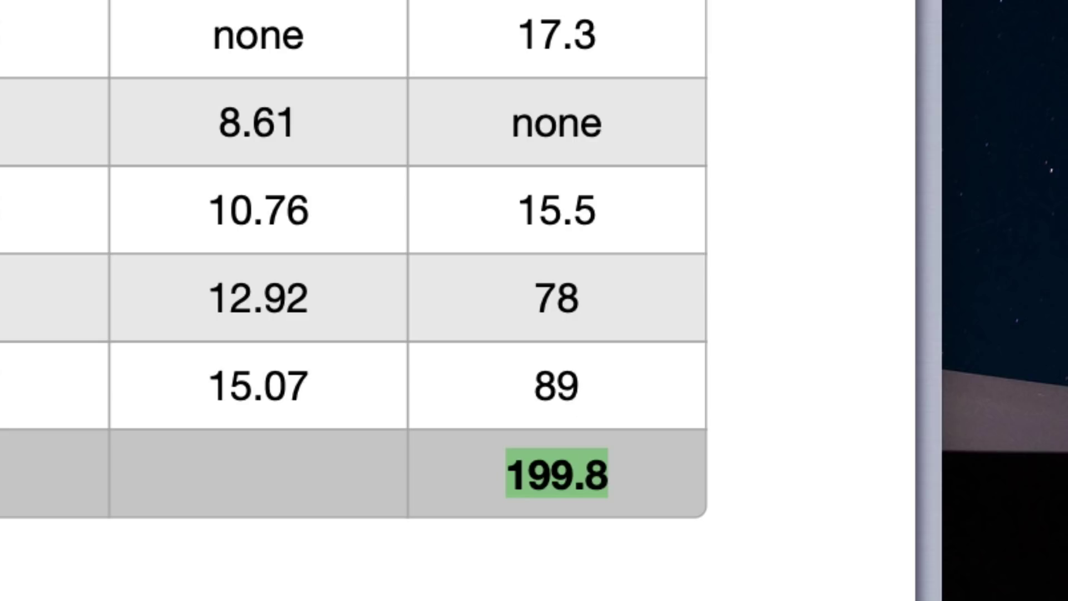
left_click(745, 103)
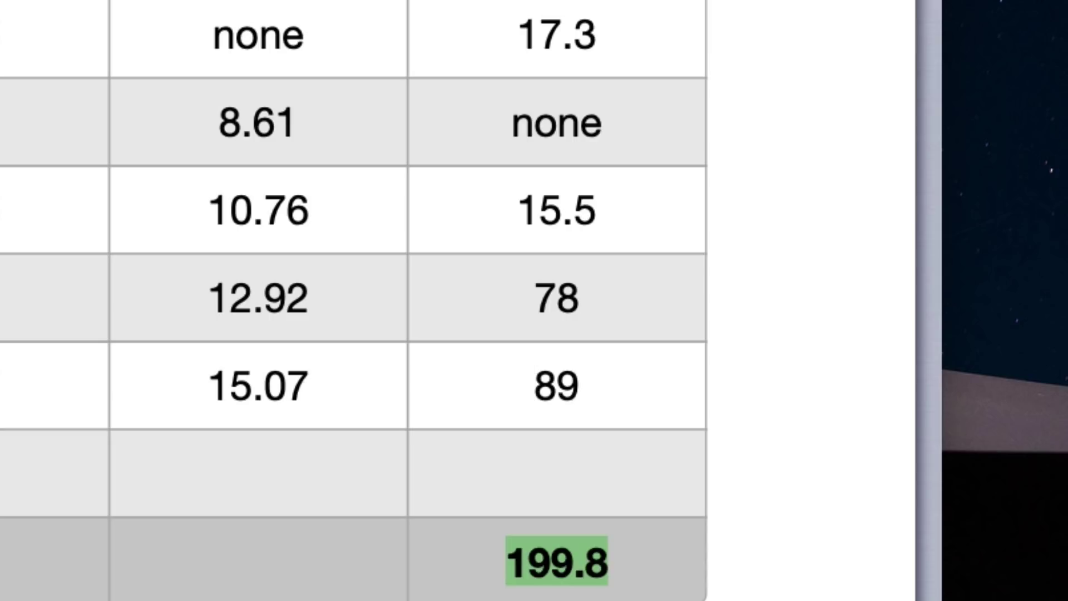
left_click(586, 475)
type("23")
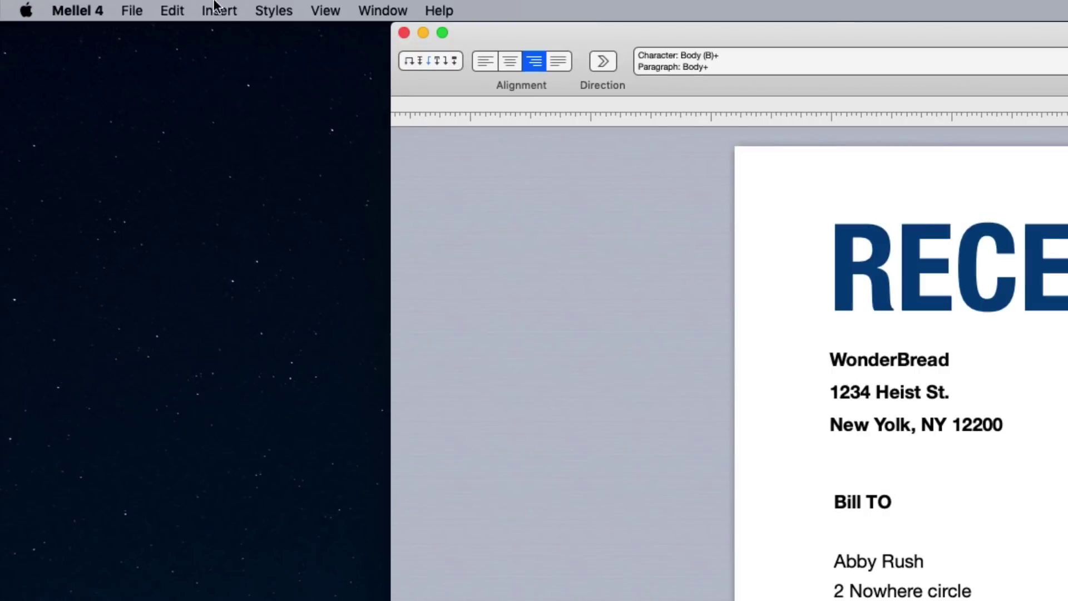
Insert a Sum of Column formula in the receipt table's Subtotal cell of the Amount column
left_click(217, 10)
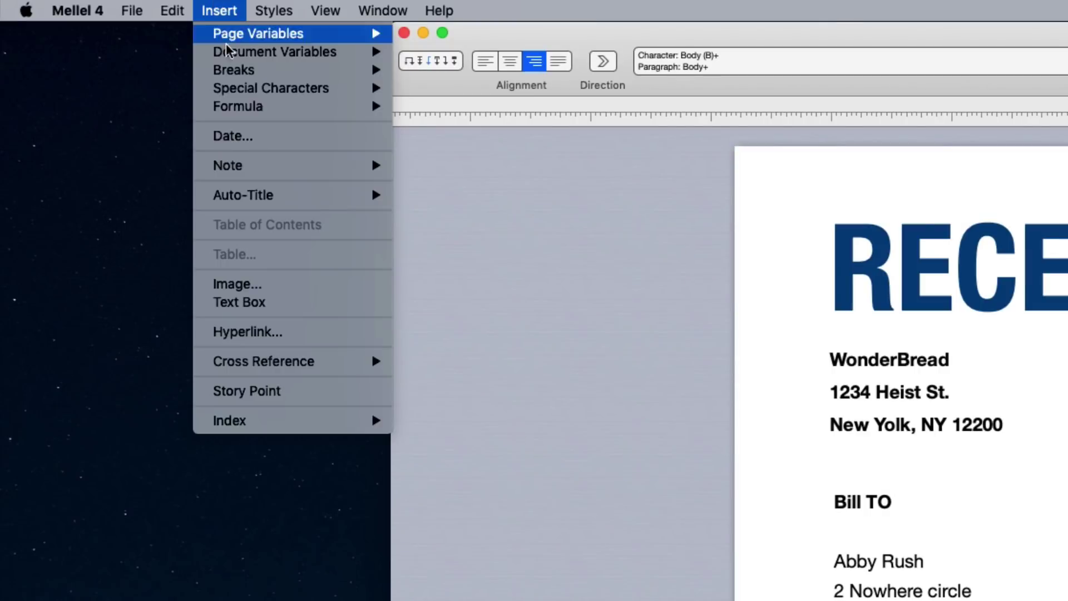
mouse_move(228, 106)
left_click(397, 111)
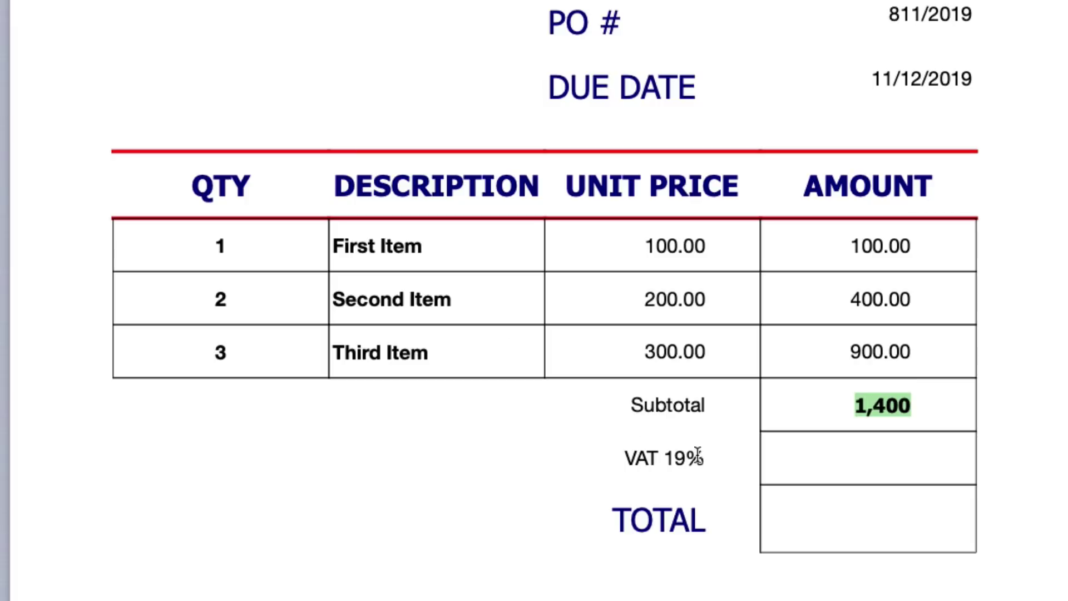
Insert a Sum of Column formula in the Amount cell of the VAT 19% row
left_click(848, 457)
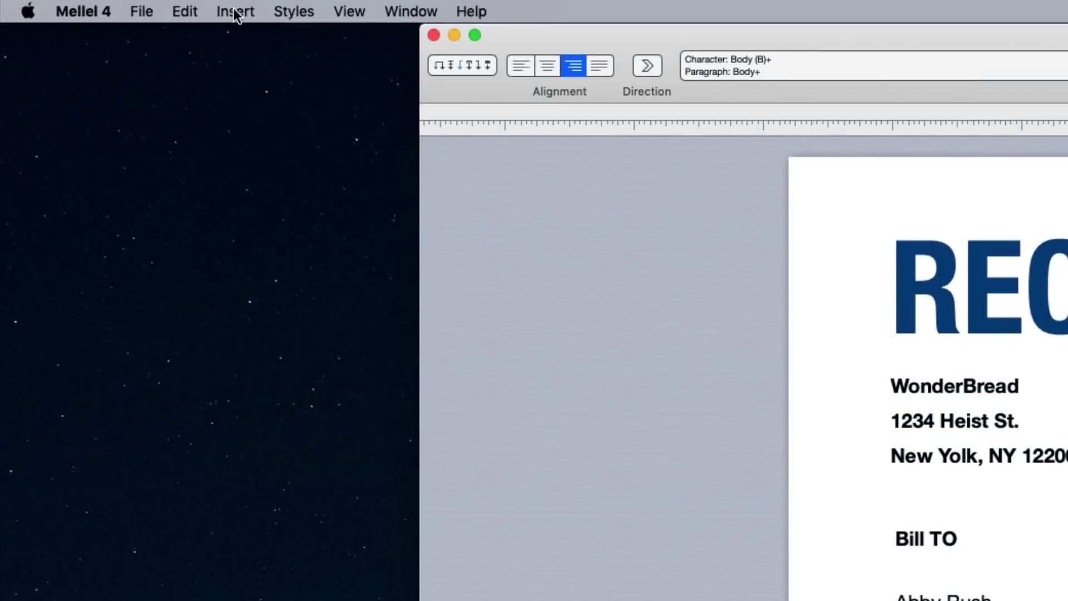
left_click(233, 8)
mouse_move(250, 113)
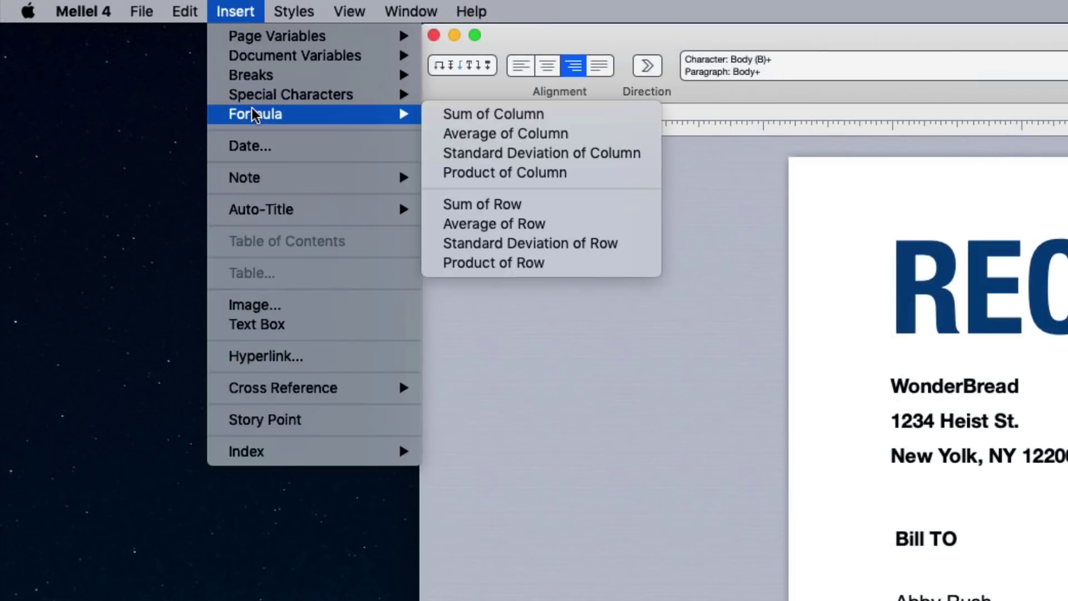
left_click(437, 118)
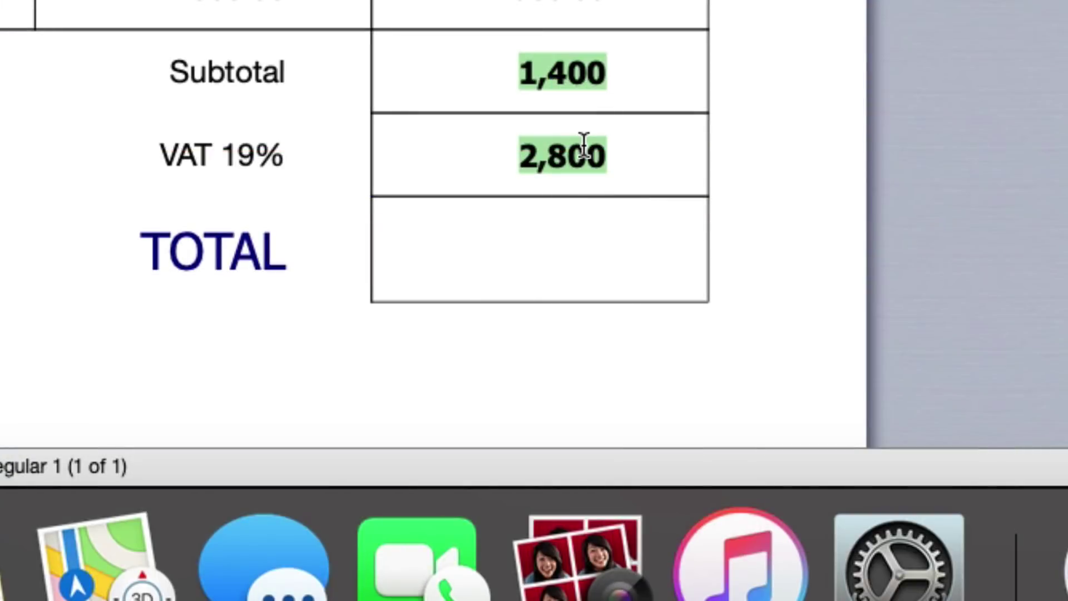
Change the VAT cell's formula code to SUM(col_plain)*.19 so it uses only the plain cells
double_click(897, 452)
left_click(583, 148)
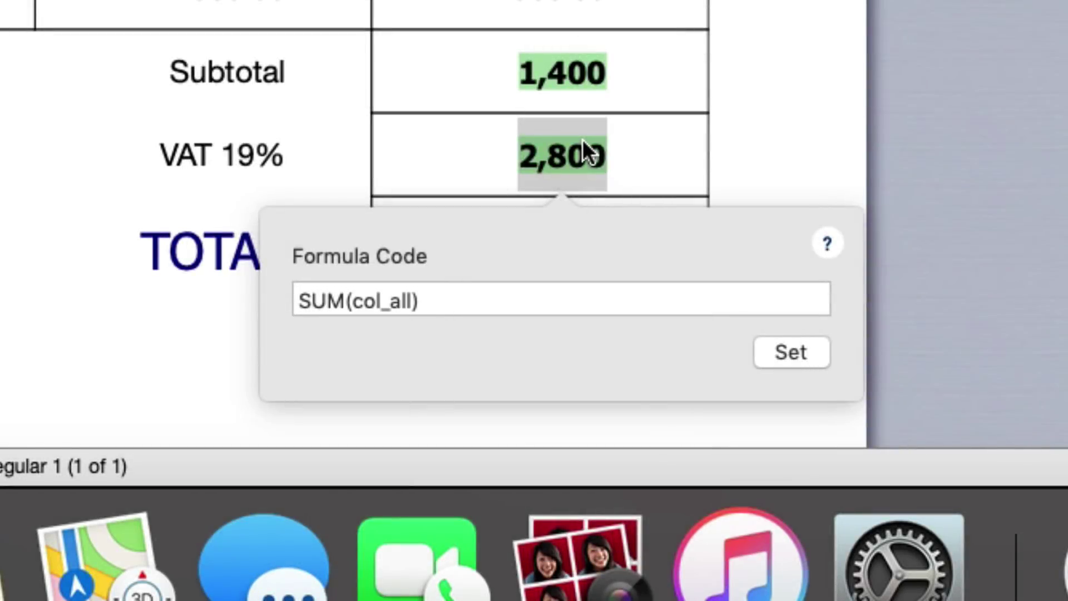
left_click(392, 304)
left_click_drag(392, 303, 412, 302)
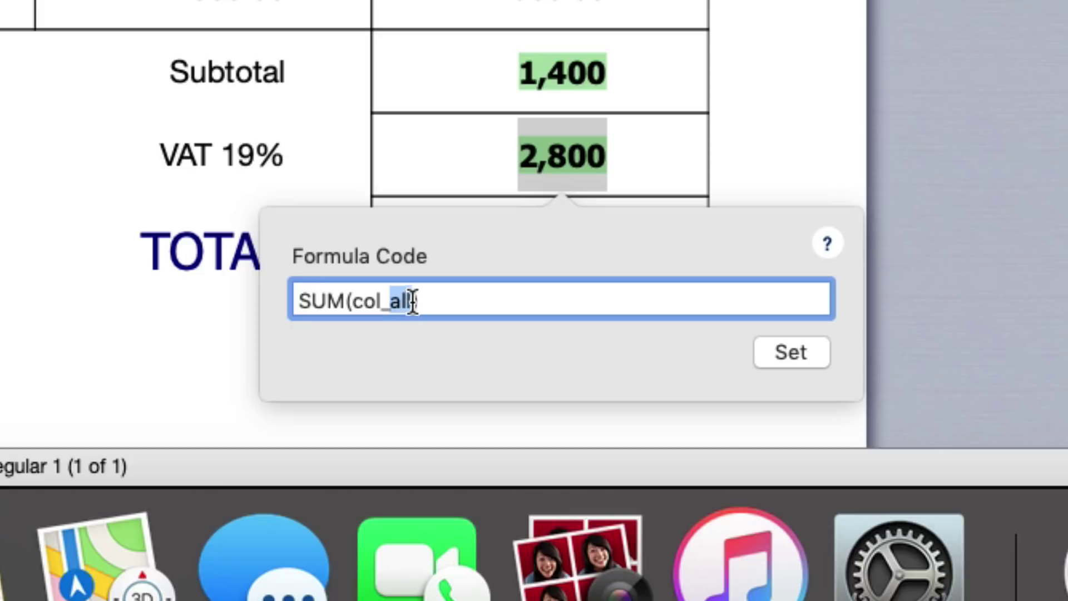
type("plain")
type("*.19")
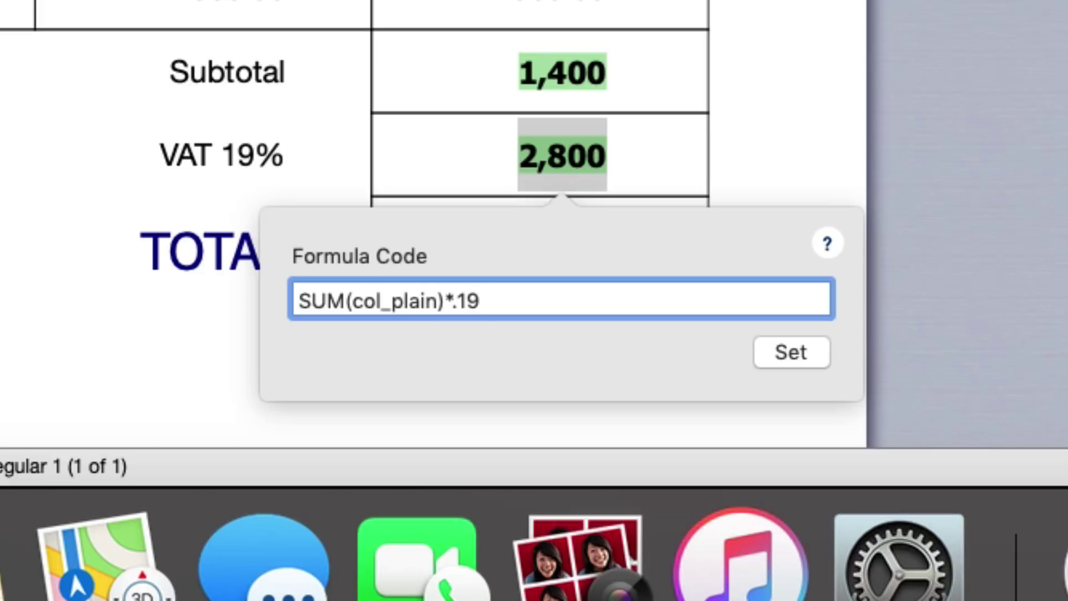
left_click(784, 353)
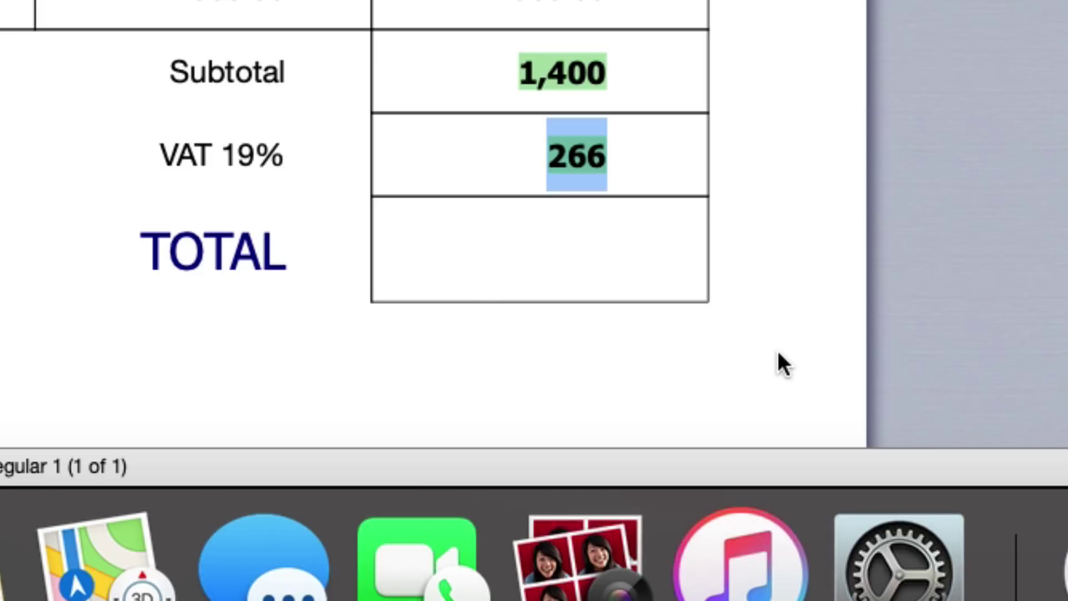
Copy the VAT formula into the TOTAL cell and change the copy's code to SUM(col_plain)*1.19
key("super+c")
left_click(608, 257)
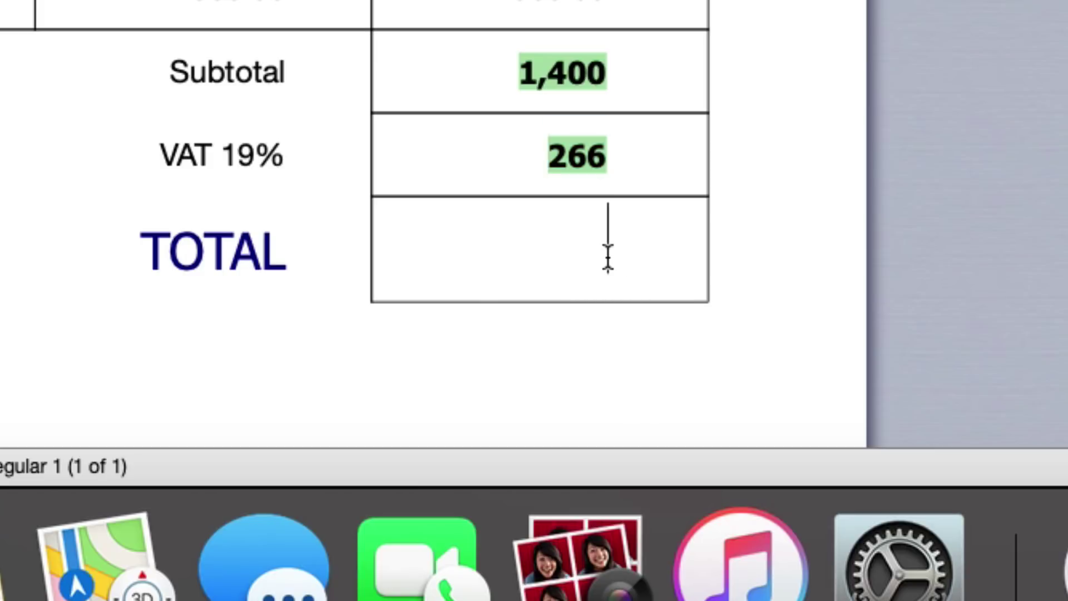
key("super+v")
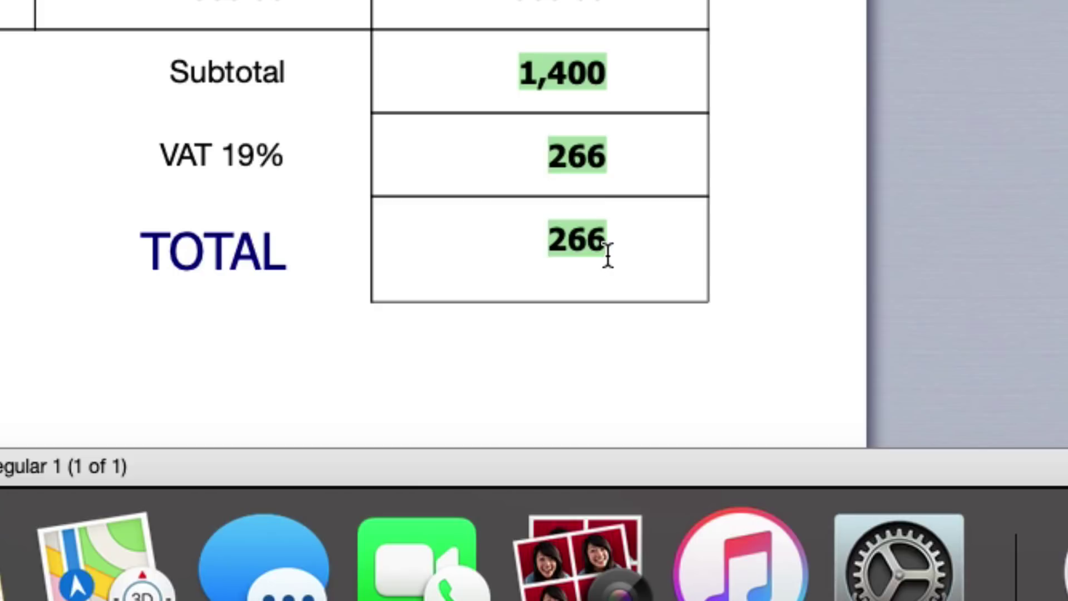
left_click(586, 239)
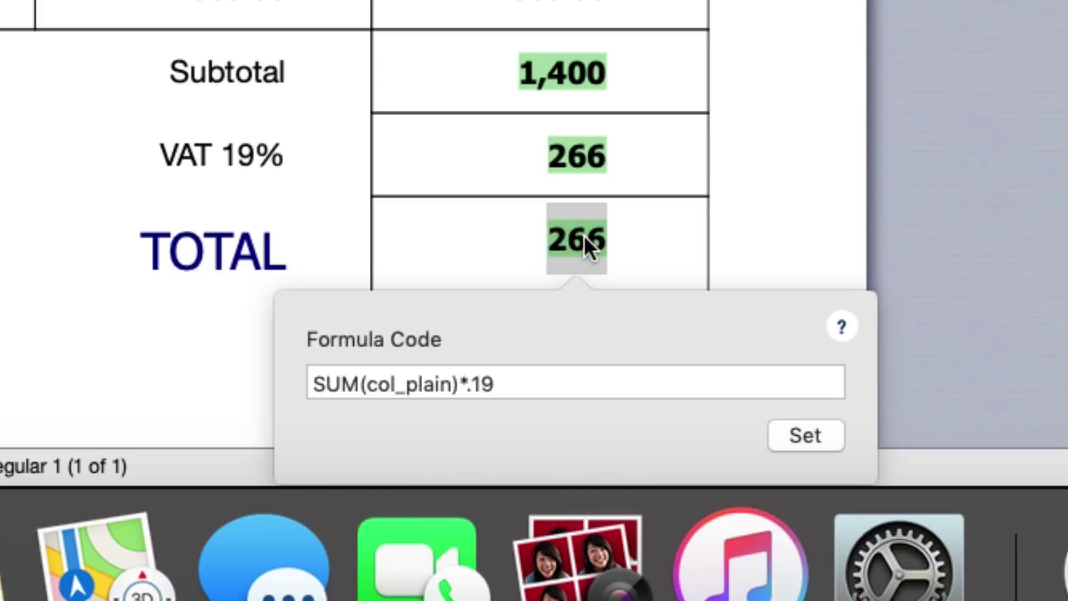
left_click(468, 382)
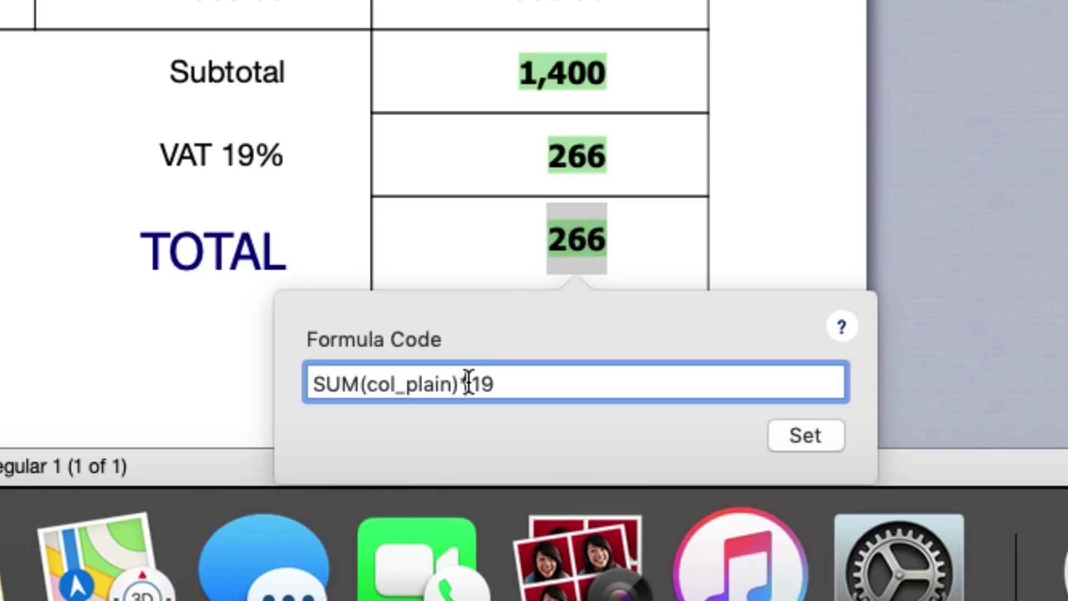
type("1")
left_click(779, 436)
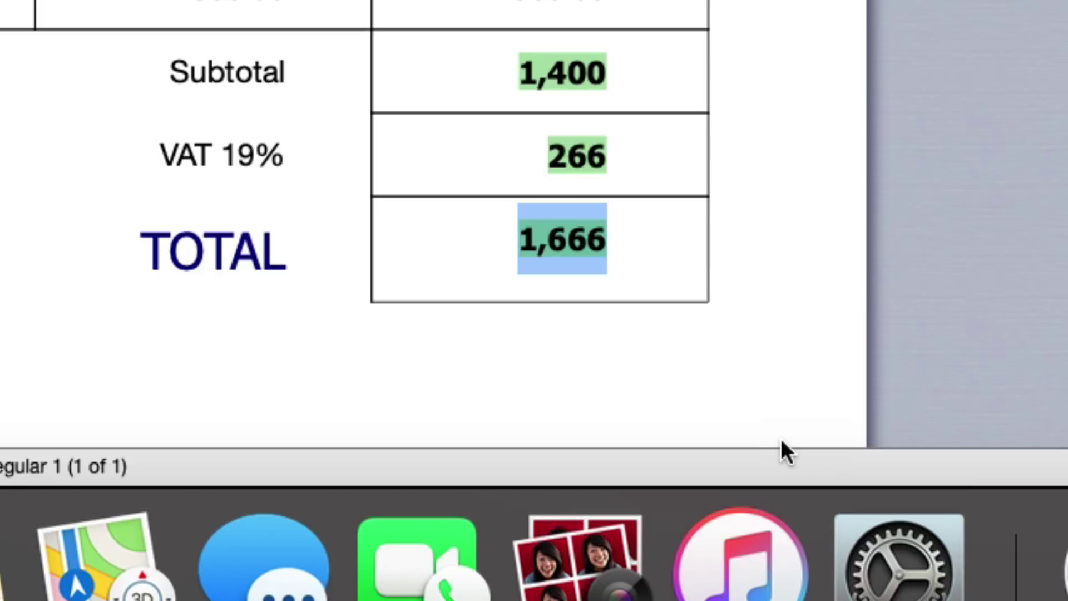